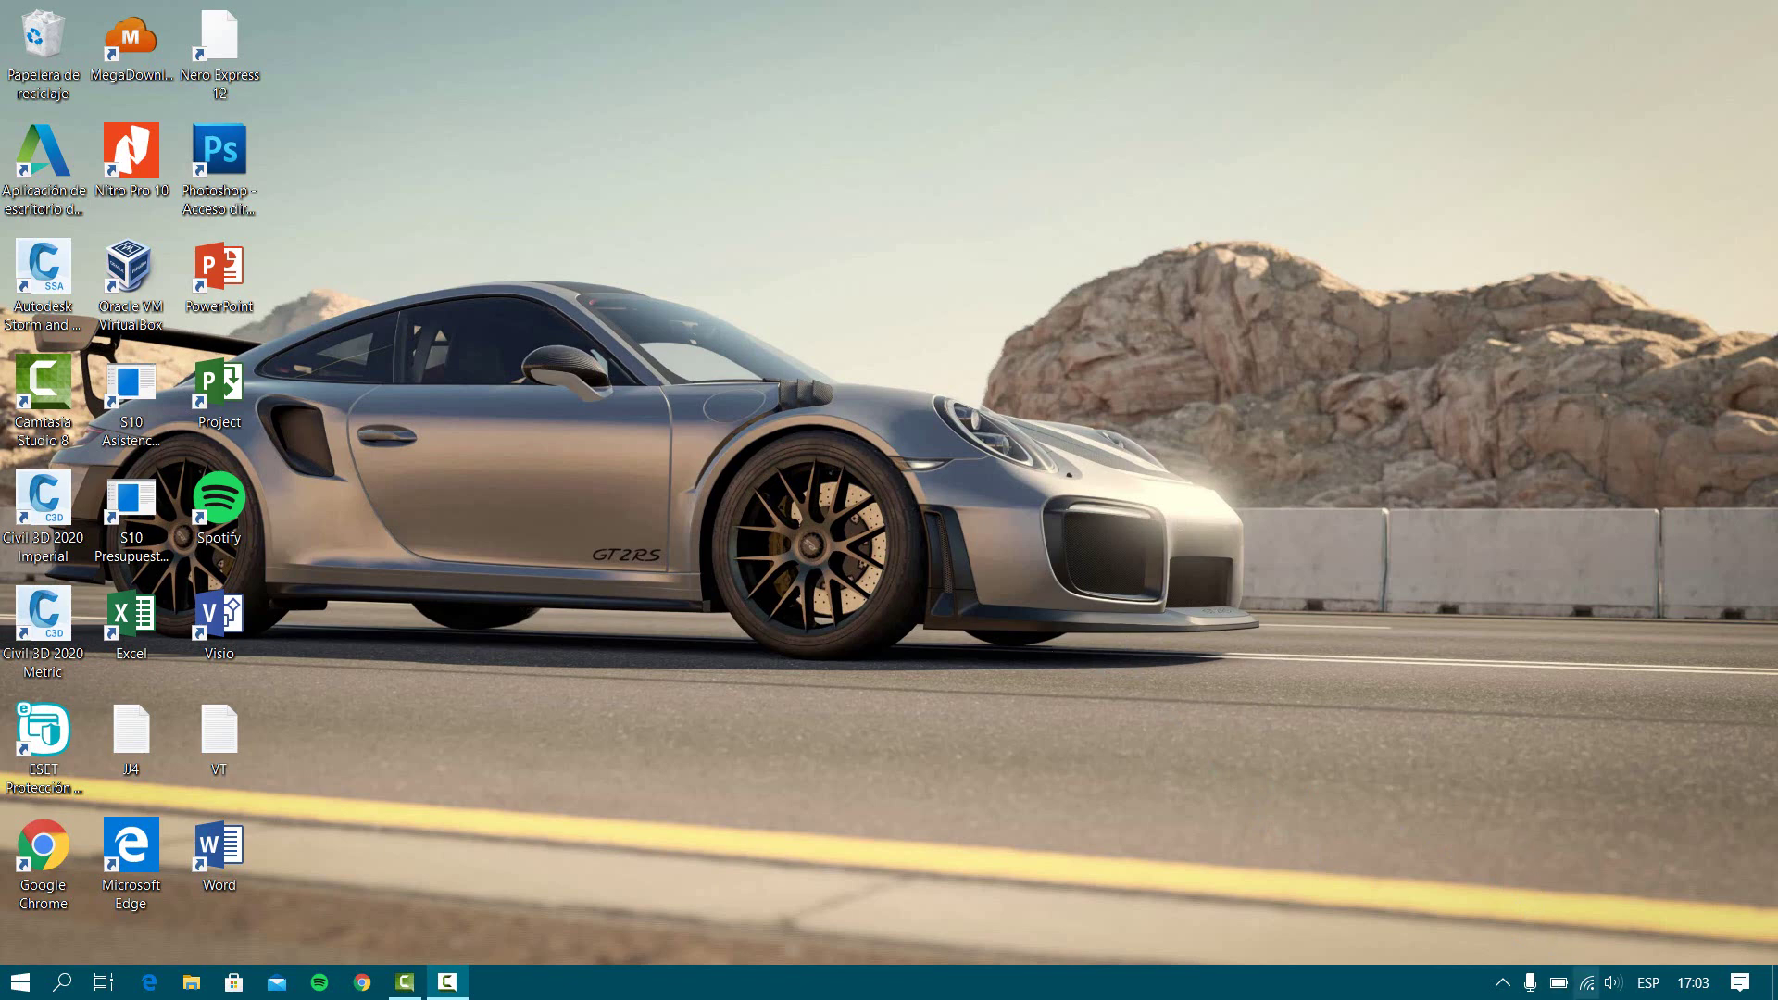
Open the Windows volume mixer and move its window to the middle of the desktop
right_click(1611, 989)
left_click(1506, 803)
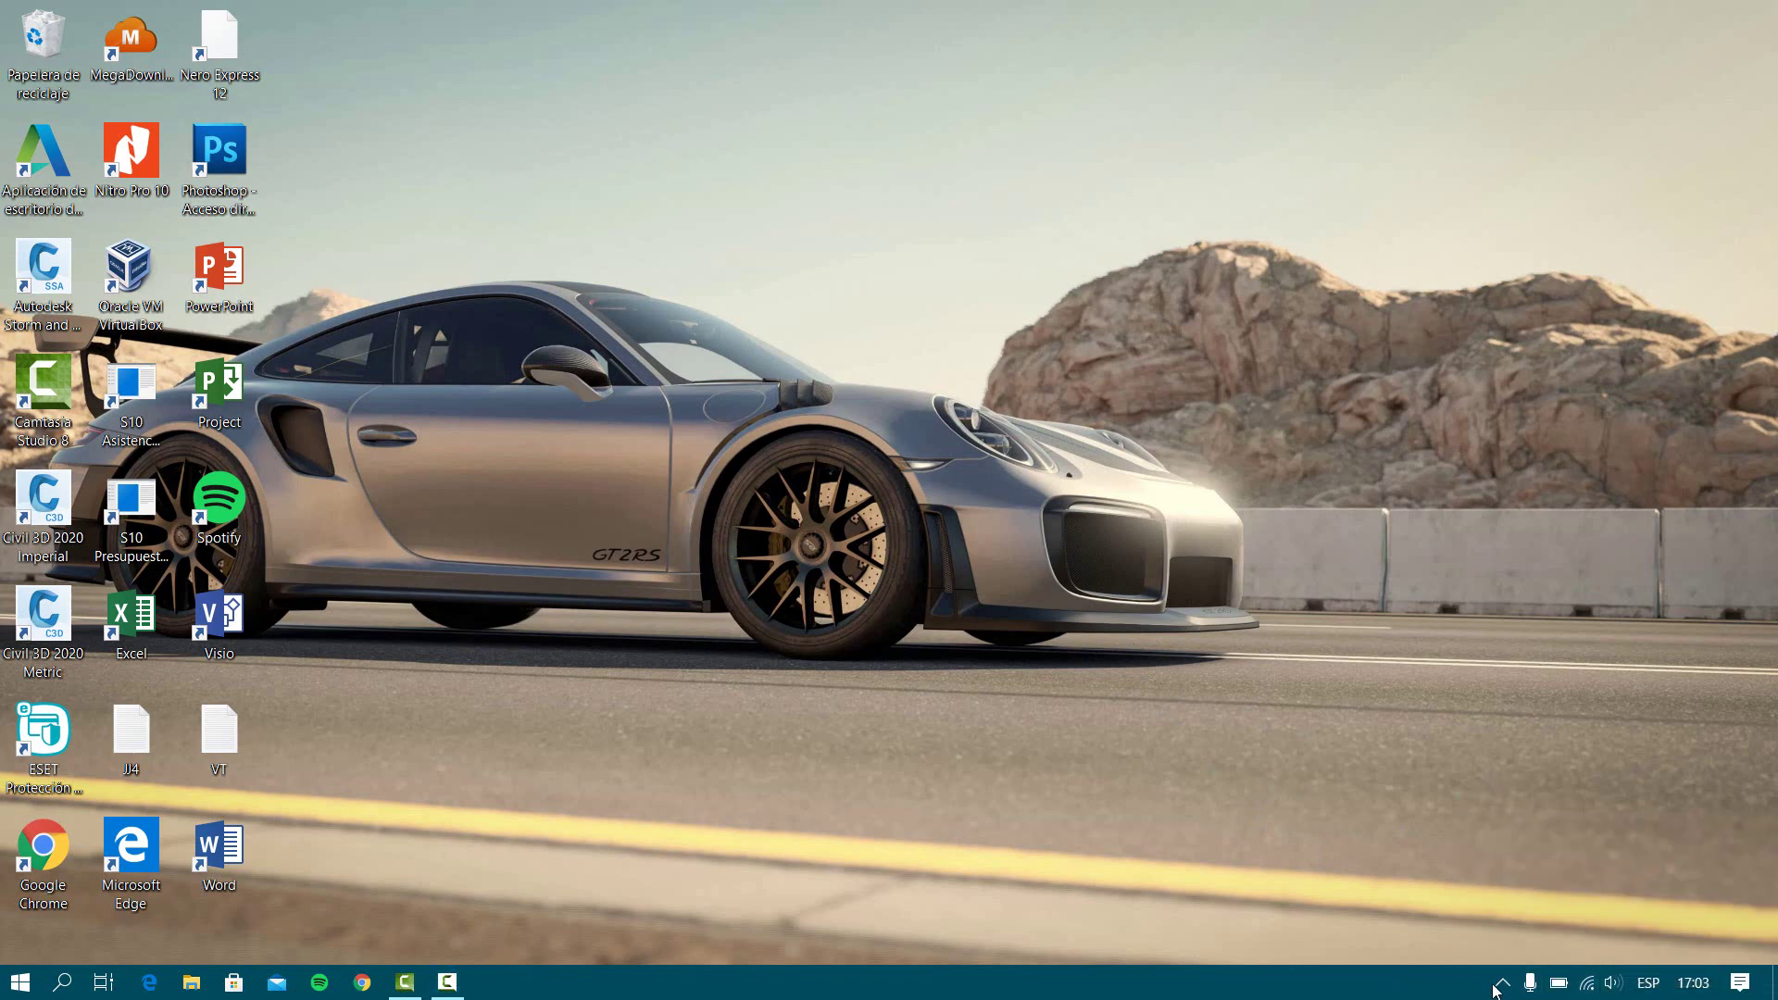
right_click(1615, 989)
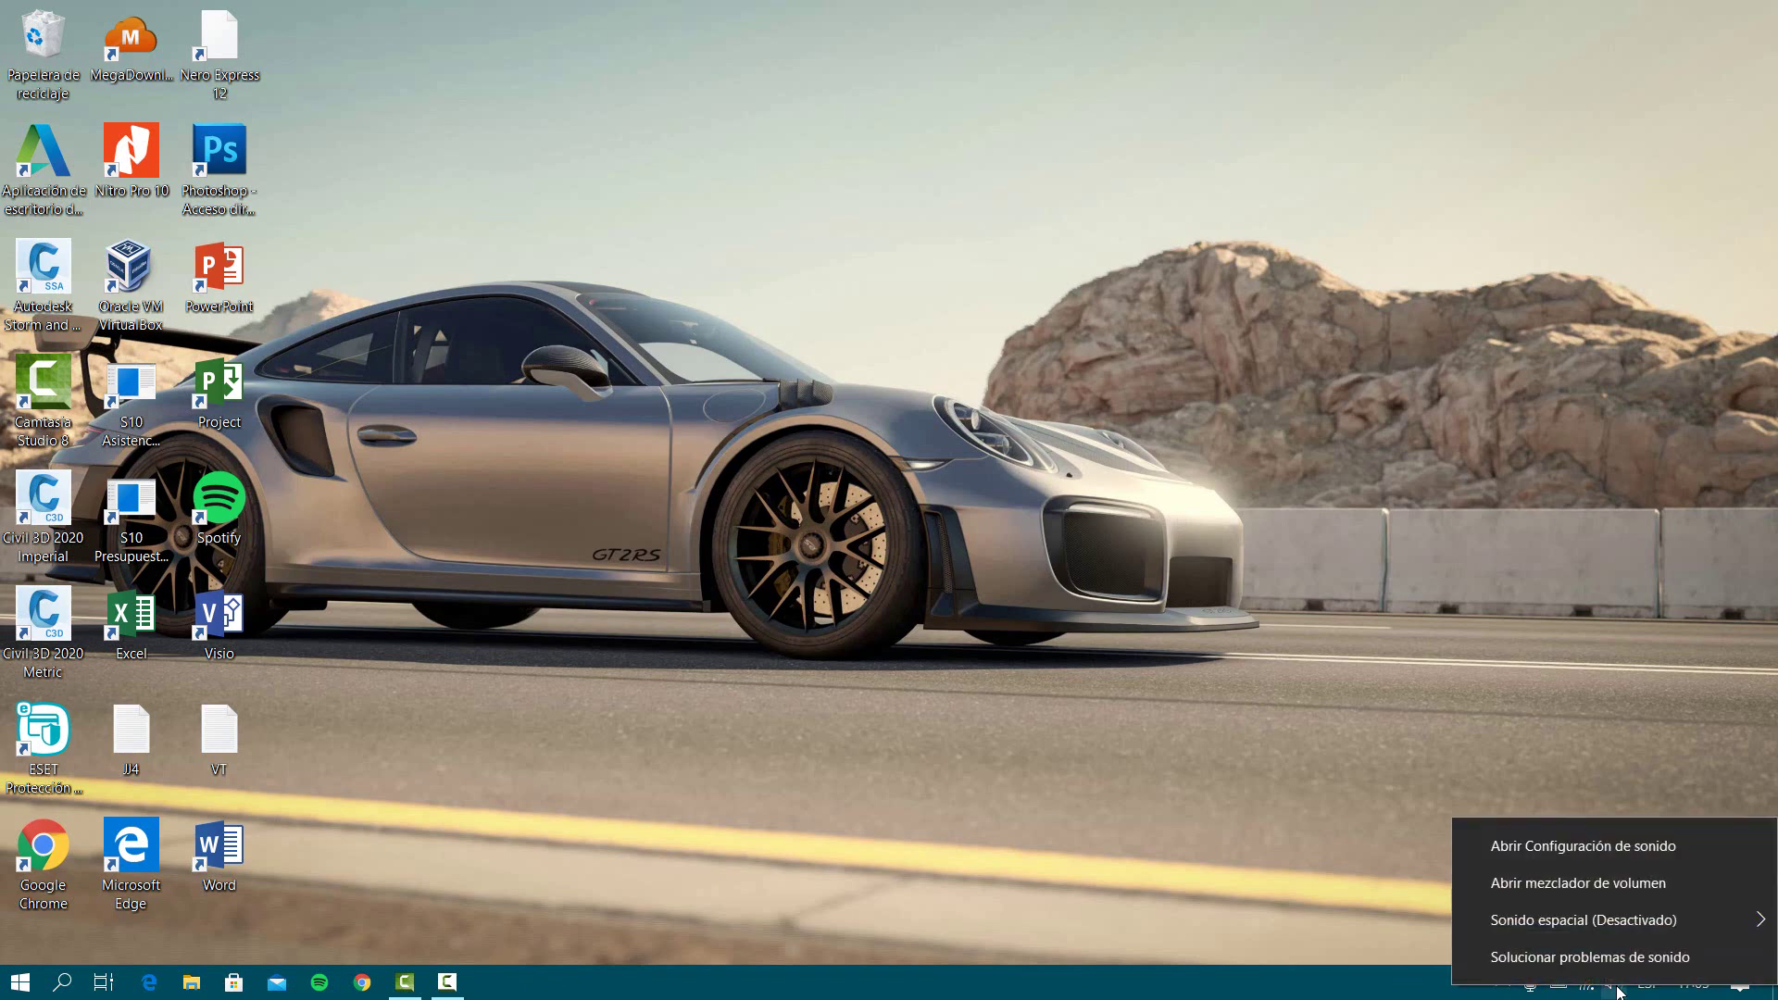
left_click(1559, 885)
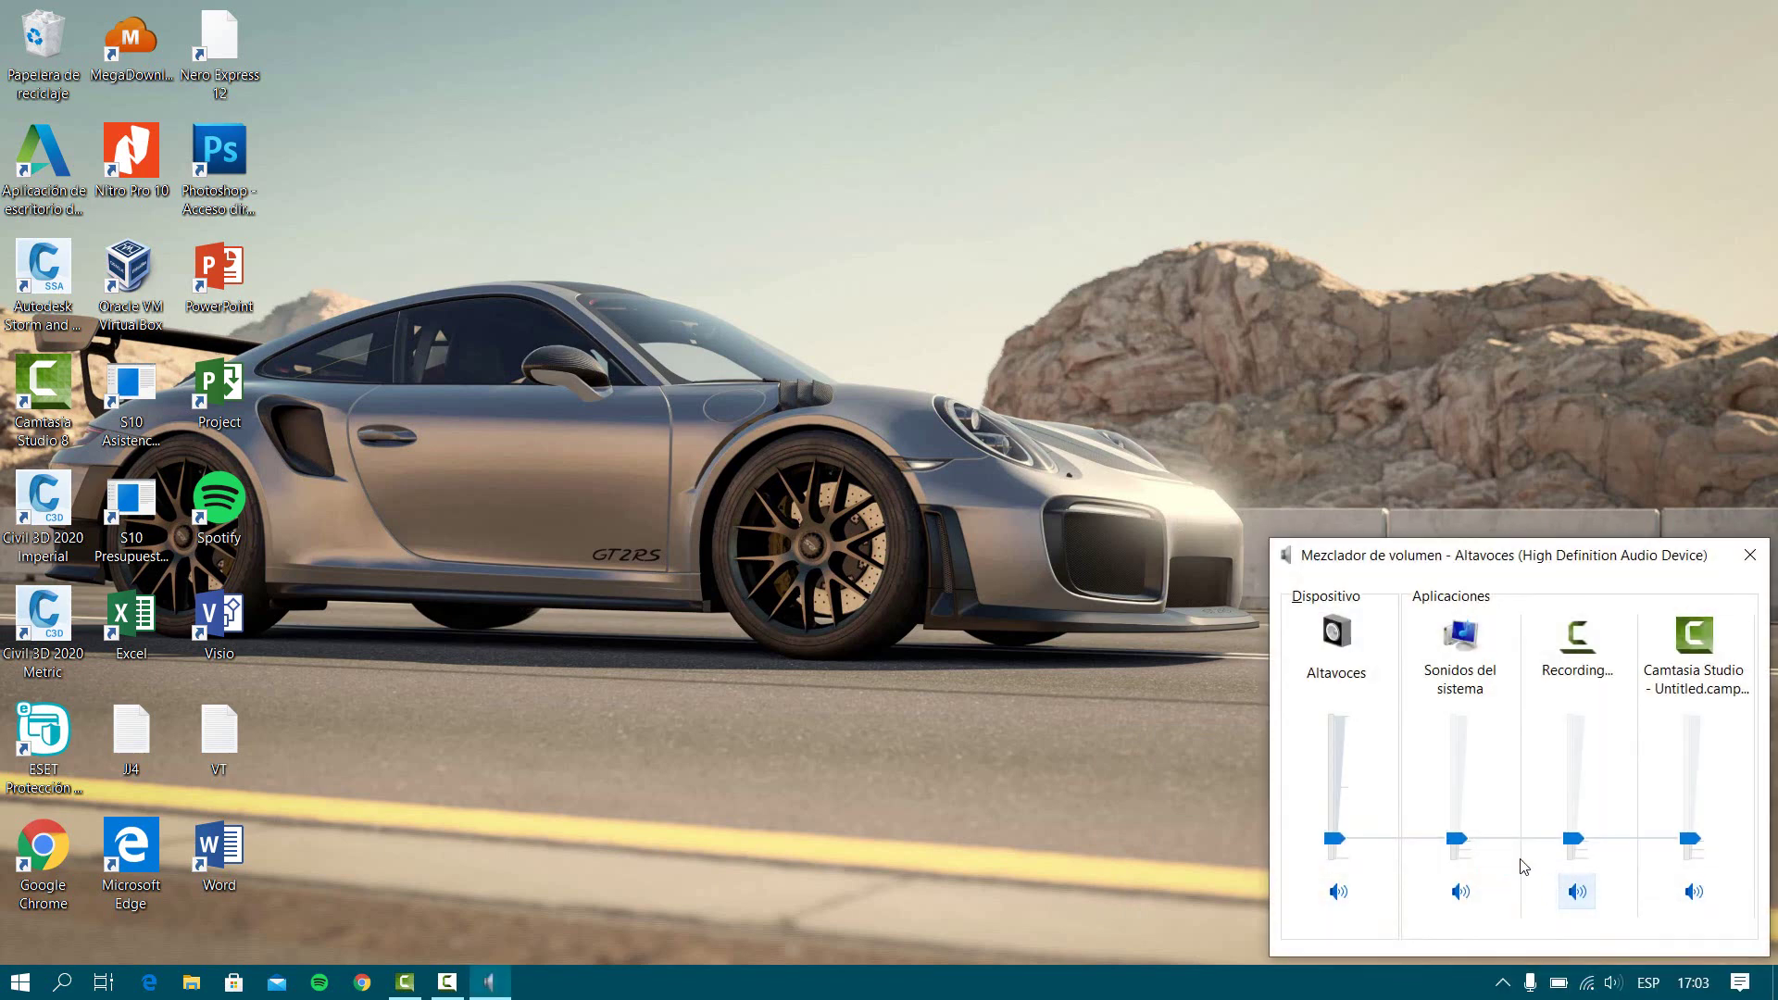
left_click_drag(1552, 546, 905, 251)
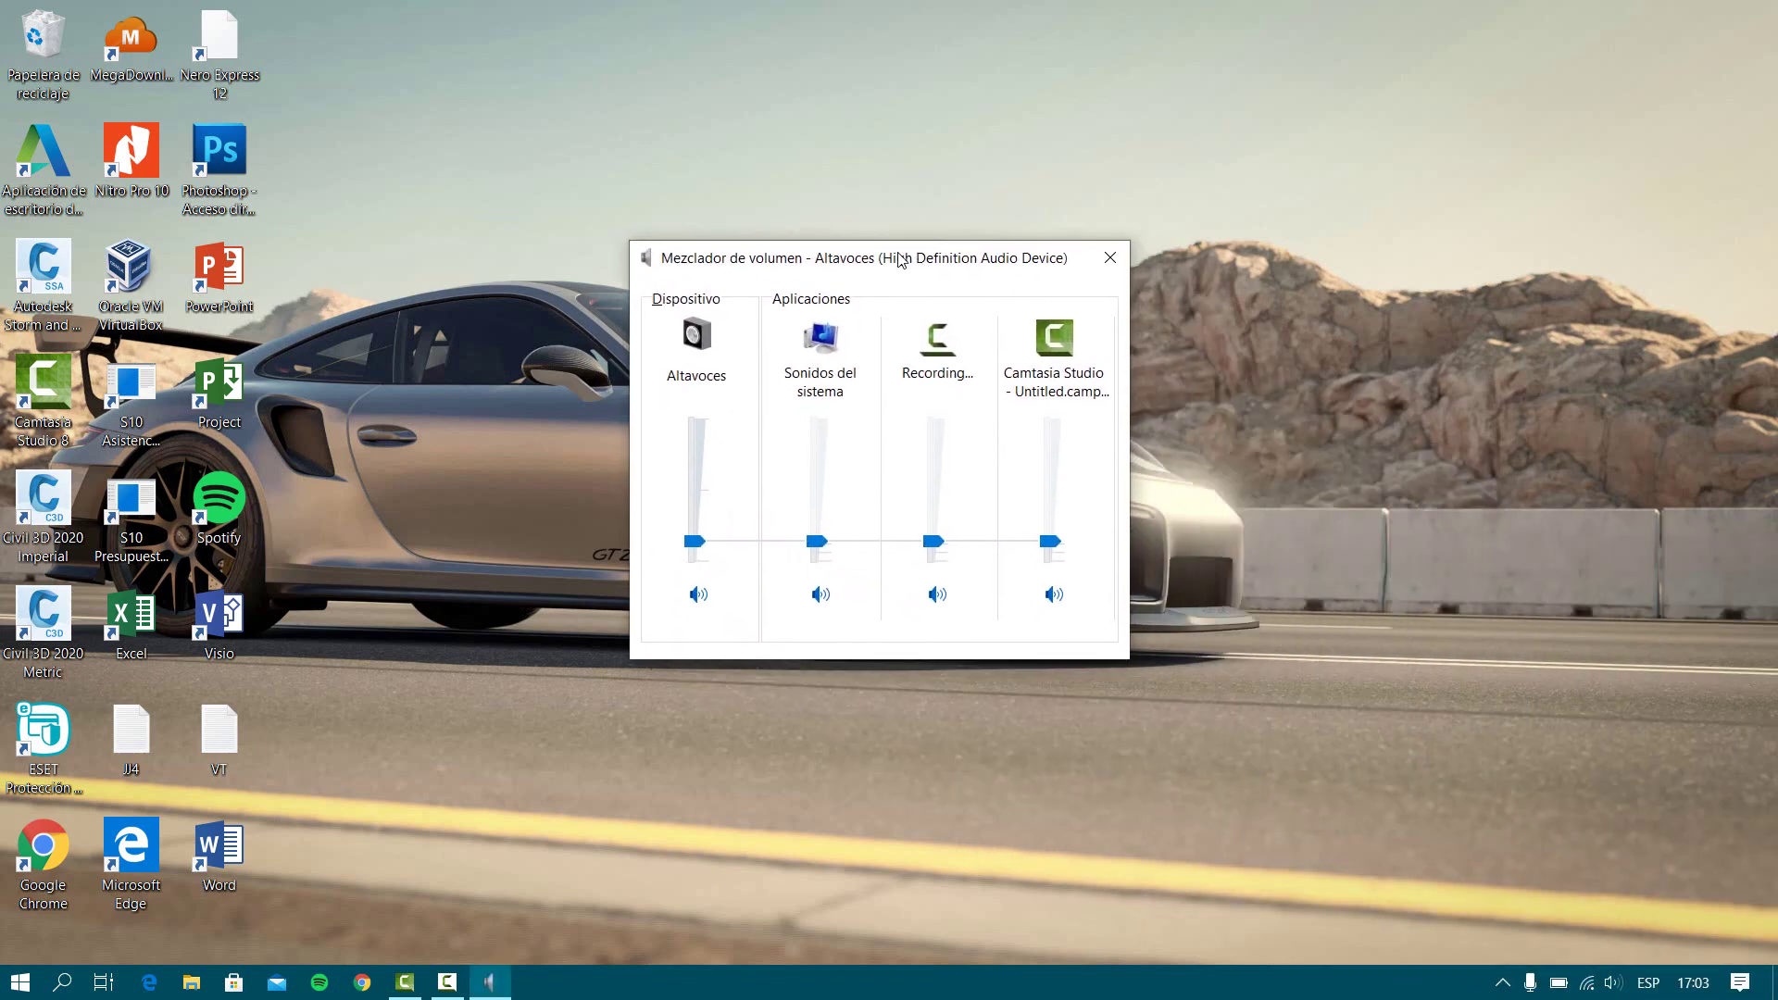
Open the system sound settings and review the playback, sound scheme and recording device settings
left_click(826, 346)
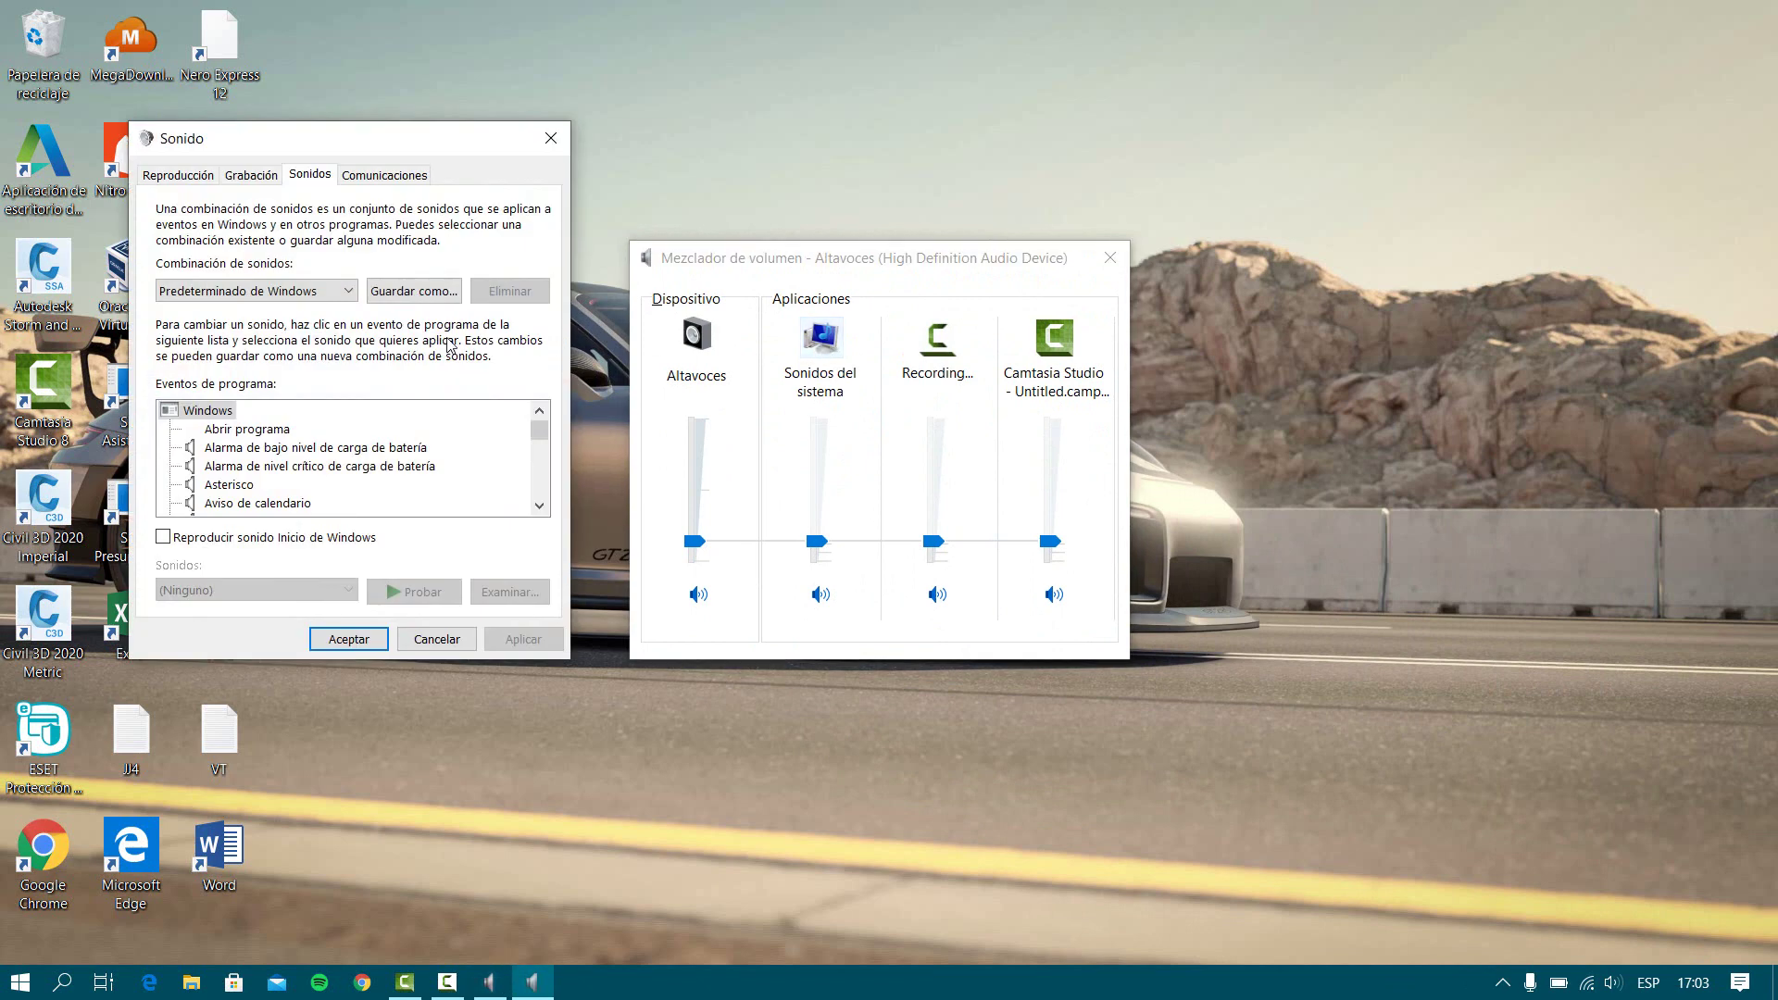
left_click(175, 177)
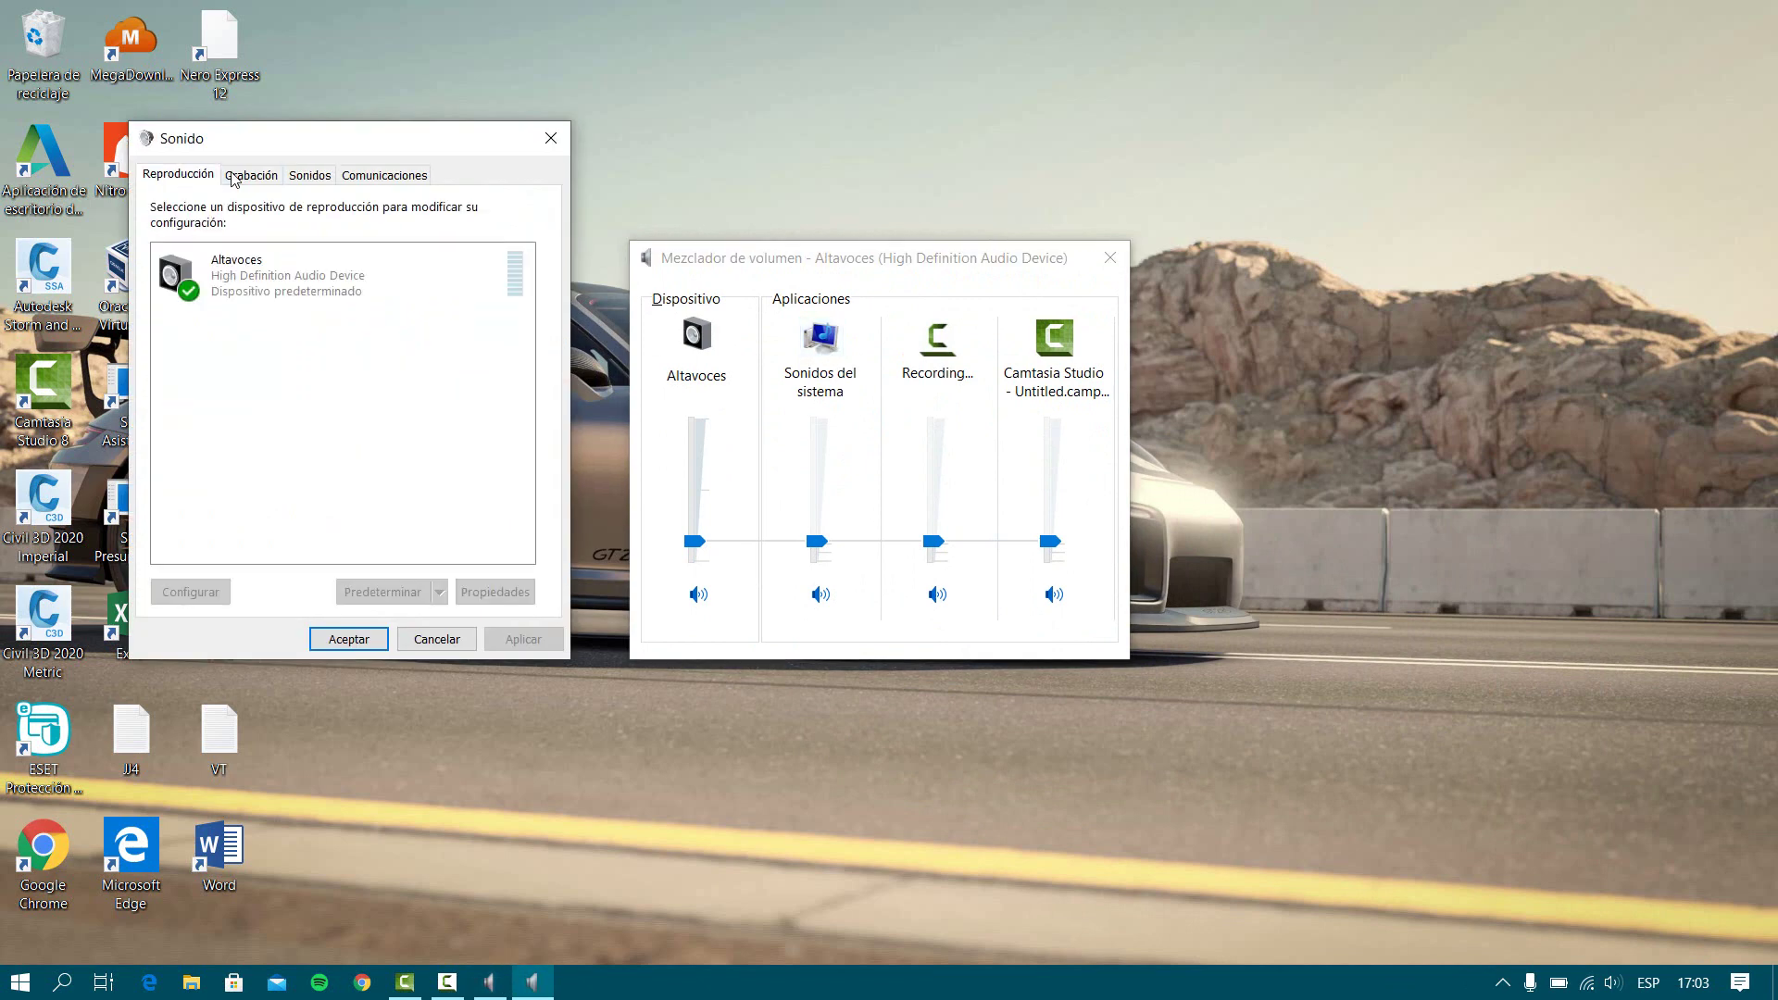
left_click(245, 177)
left_click(310, 176)
left_click(185, 176)
left_click(251, 176)
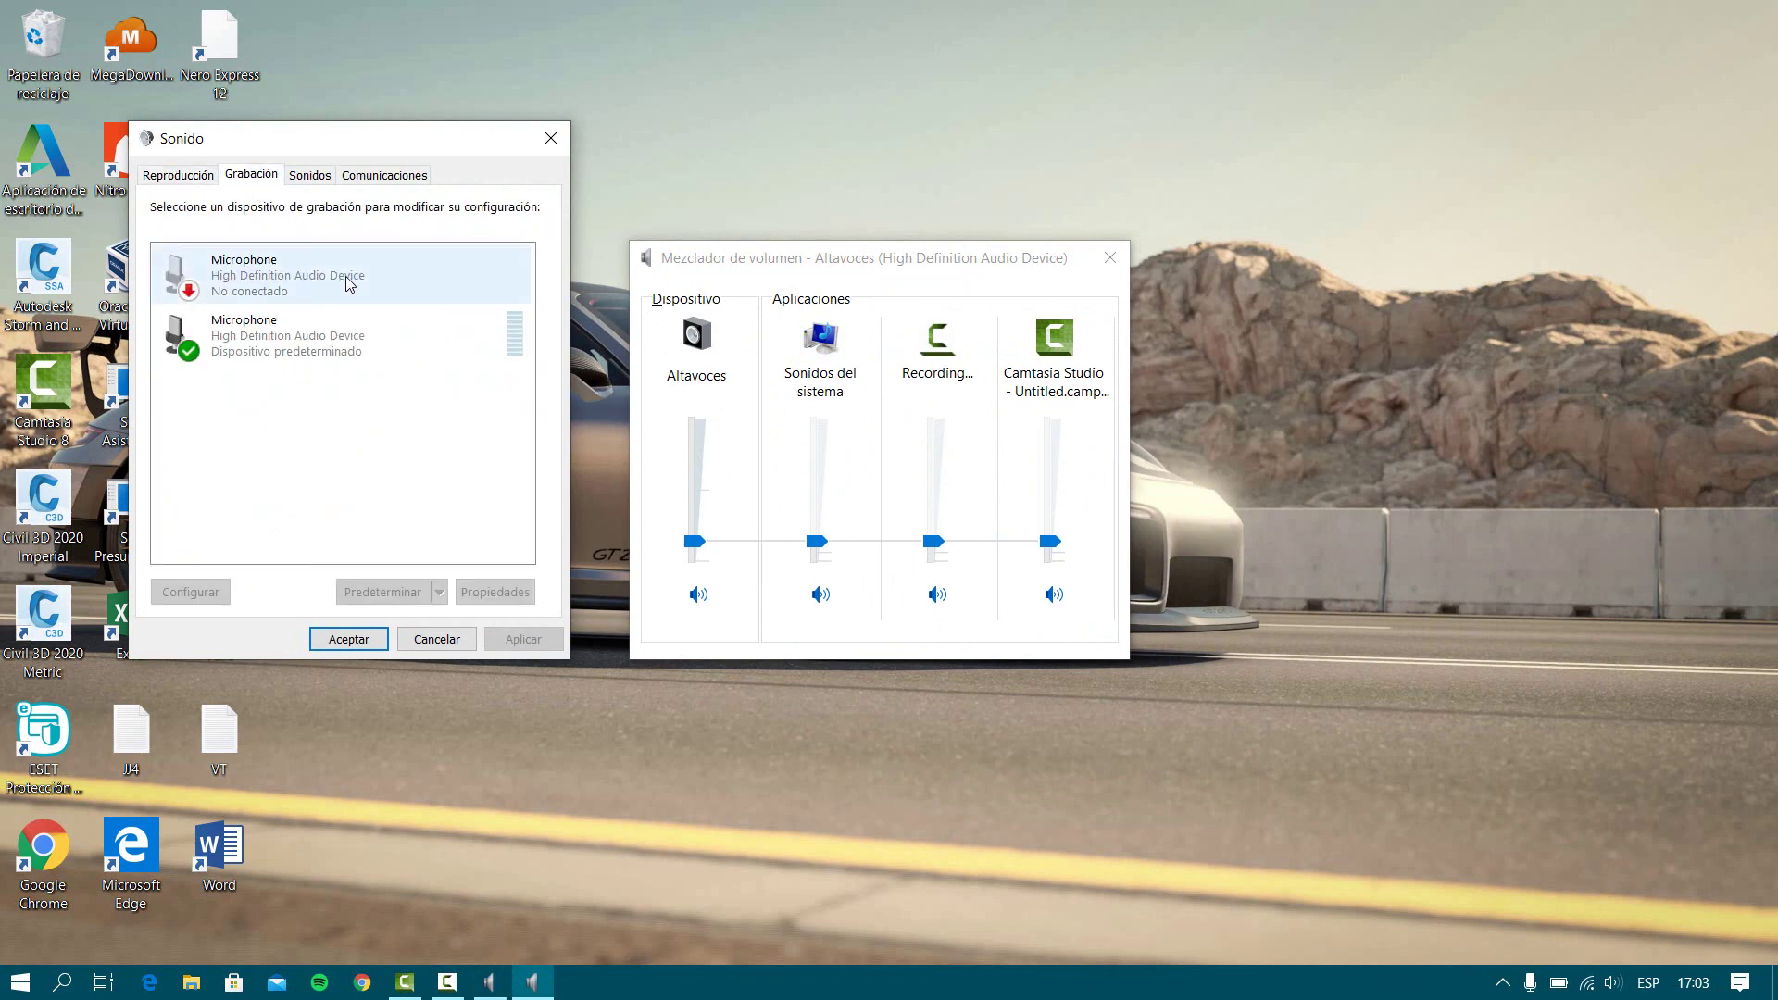
Open the default microphone's properties and review its listening, level, amplification and advanced settings
left_click(331, 339)
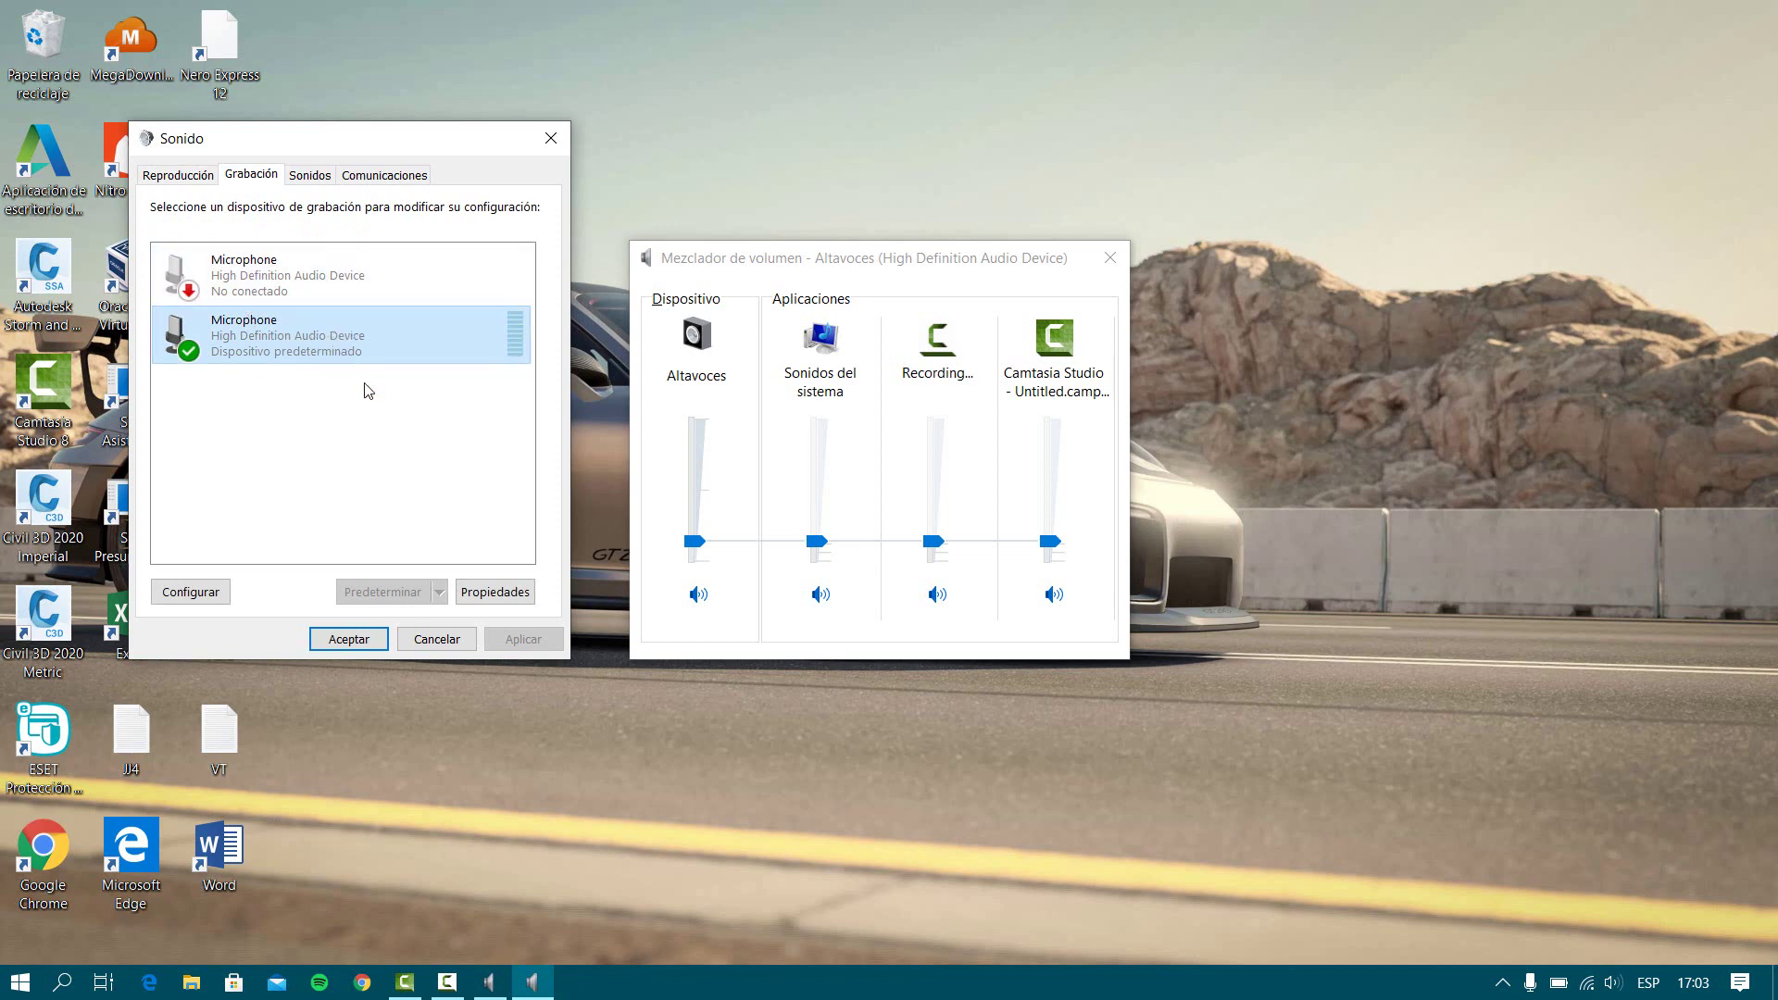
left_click(495, 591)
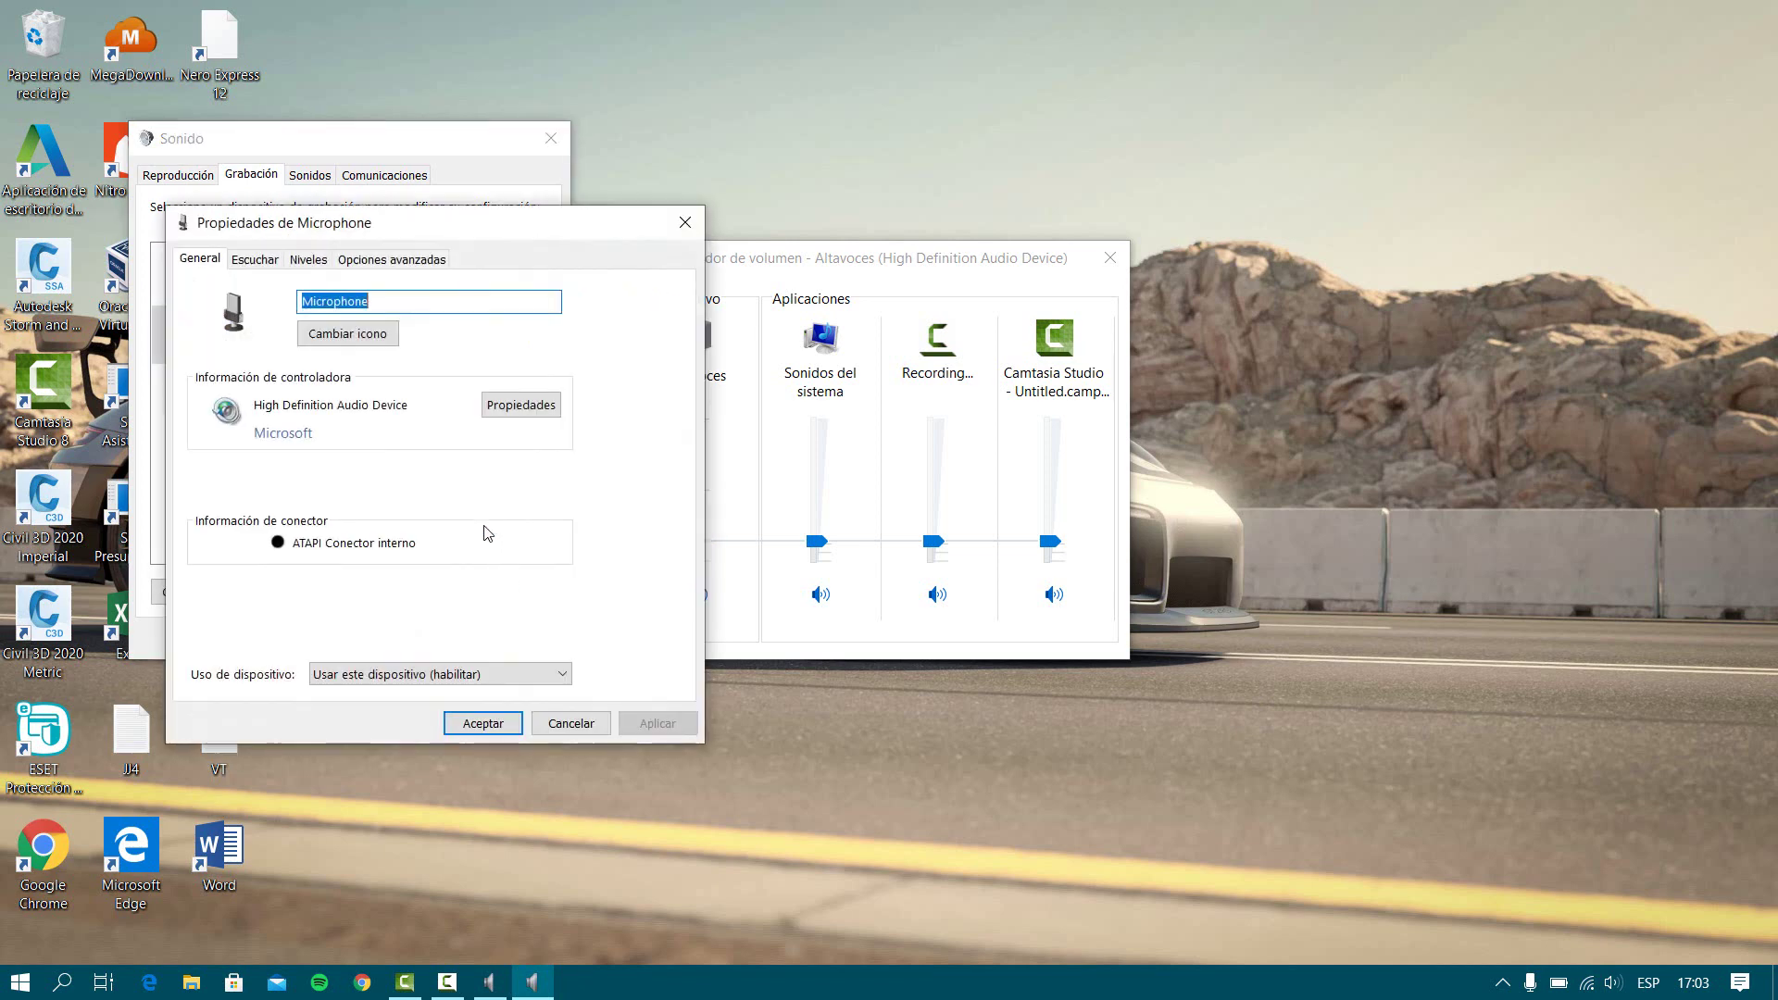
left_click(257, 265)
left_click(309, 262)
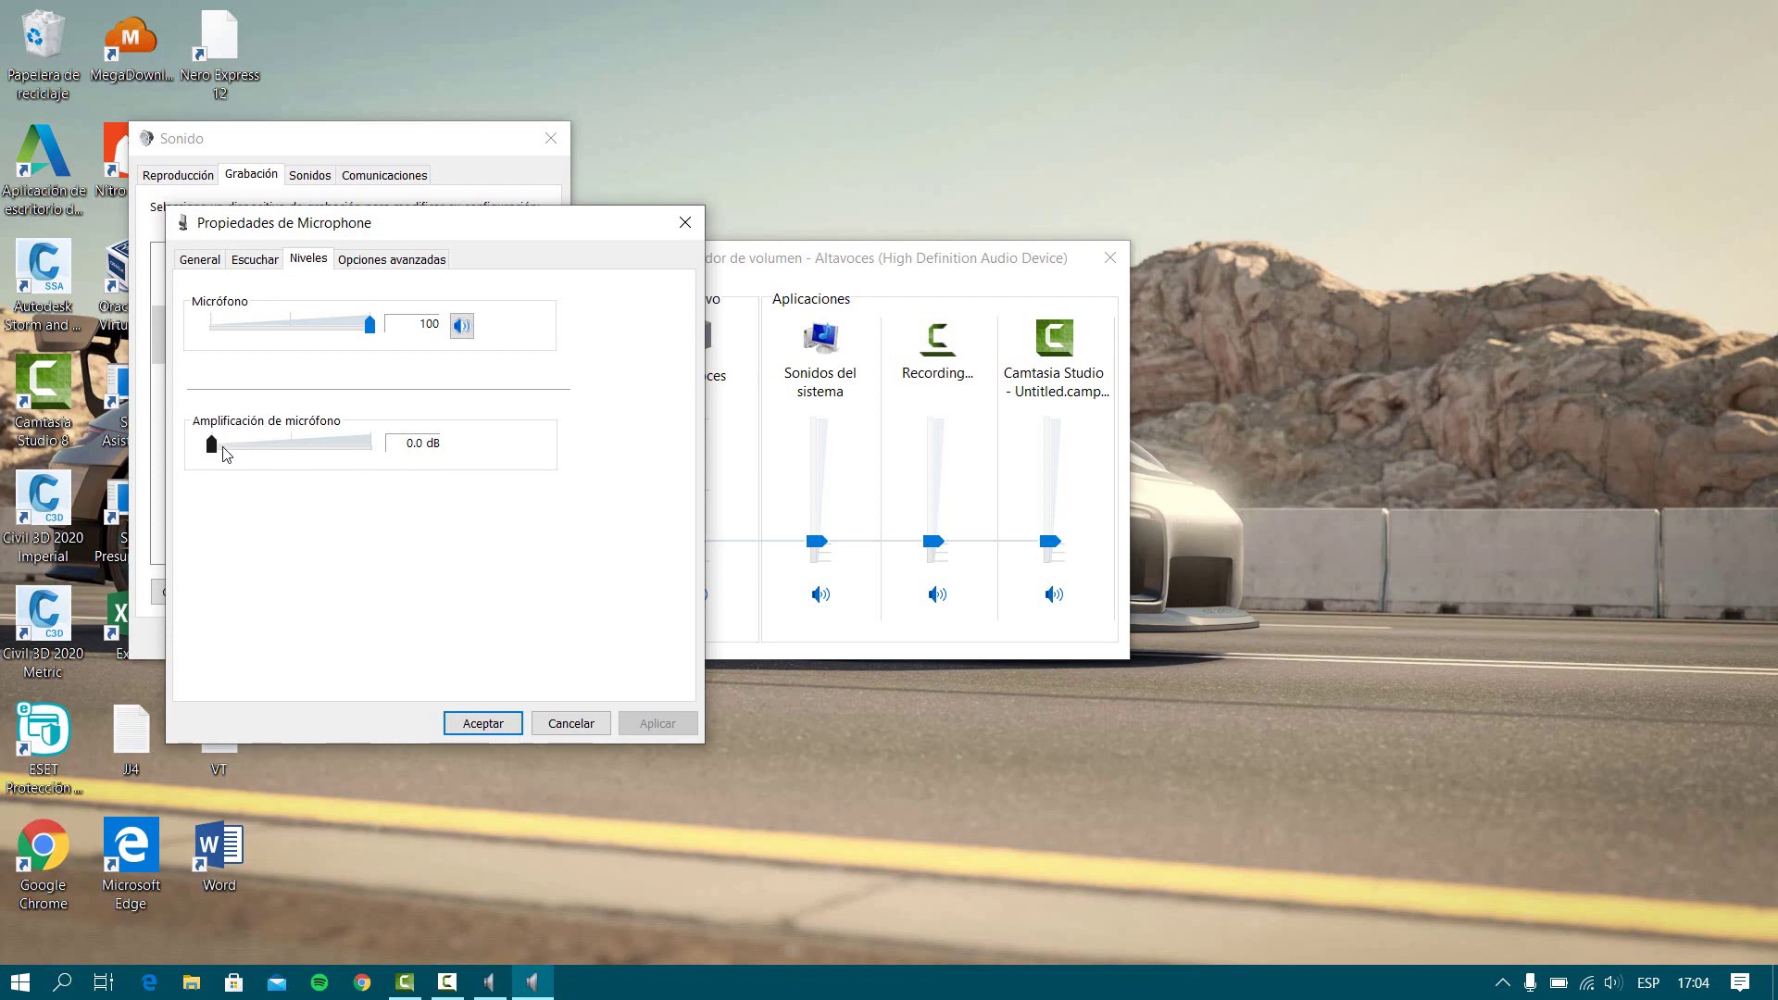
mouse_move(212, 447)
left_mouse_down()
mouse_move(318, 448)
mouse_move(211, 448)
left_mouse_up()
left_click(381, 261)
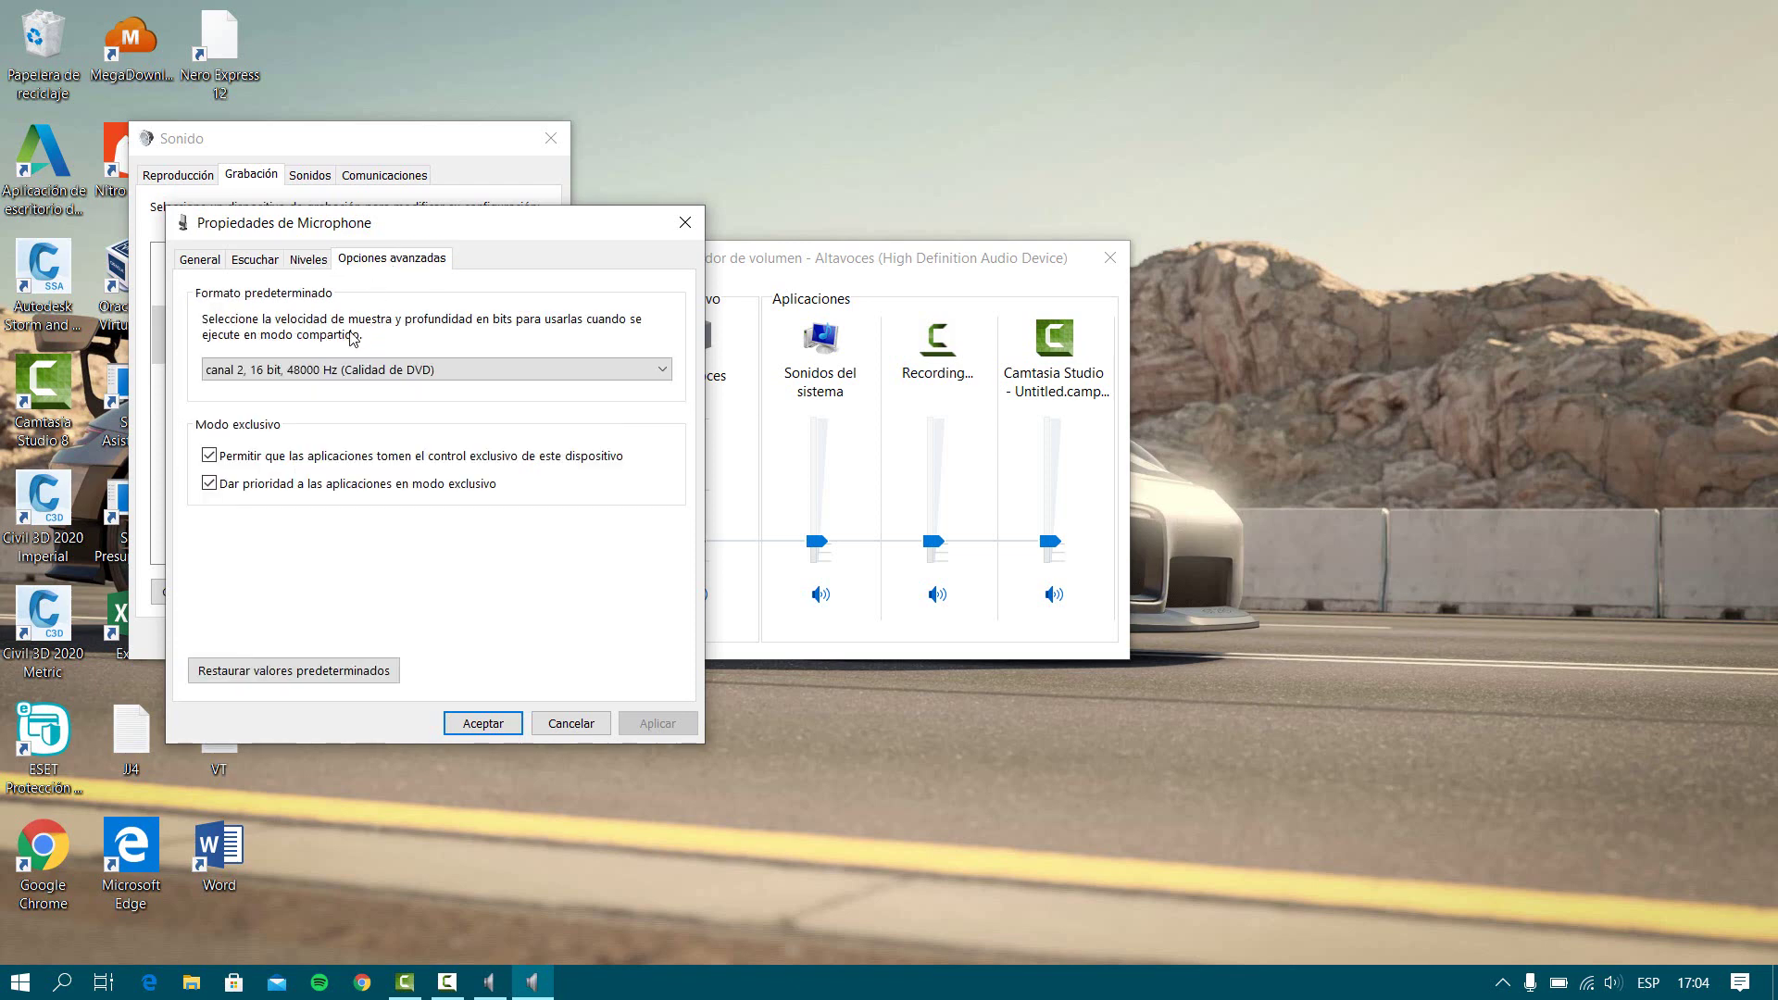
Try the microphone's 24 bit, 192000 Hz format and return it to 2 channel, 16 bit, 48000 Hz (DVD quality)
left_click(306, 372)
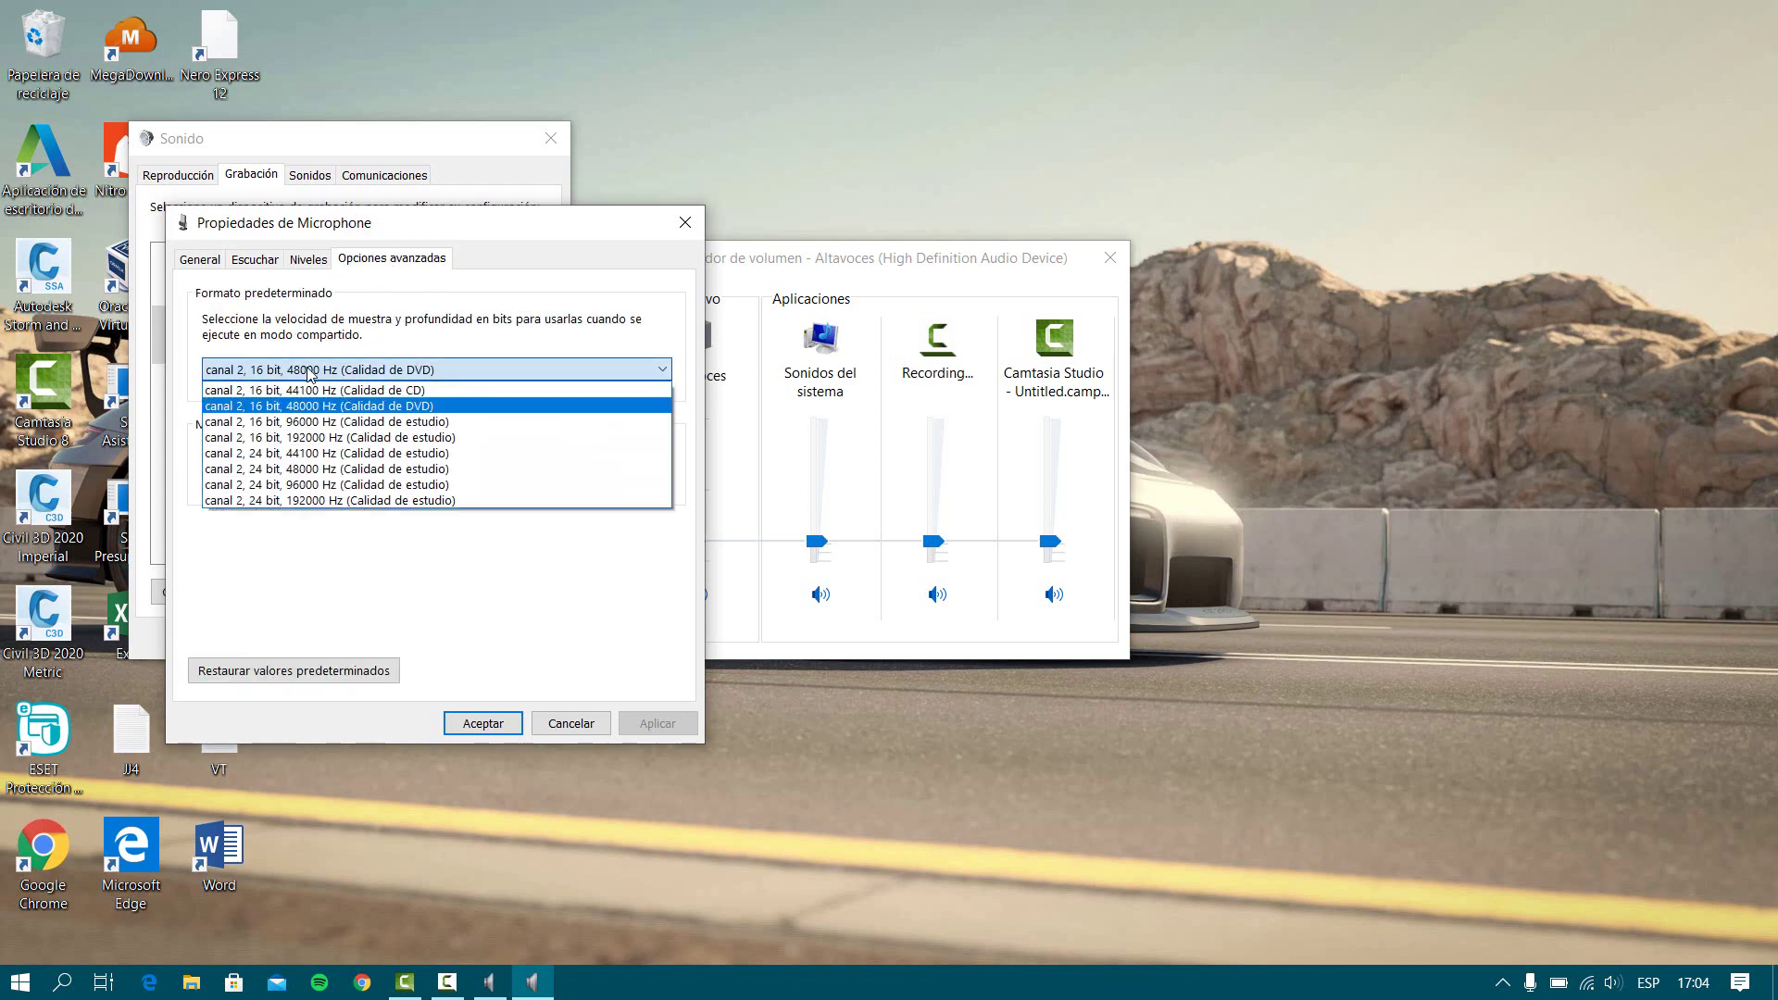
left_click(324, 405)
left_click(331, 372)
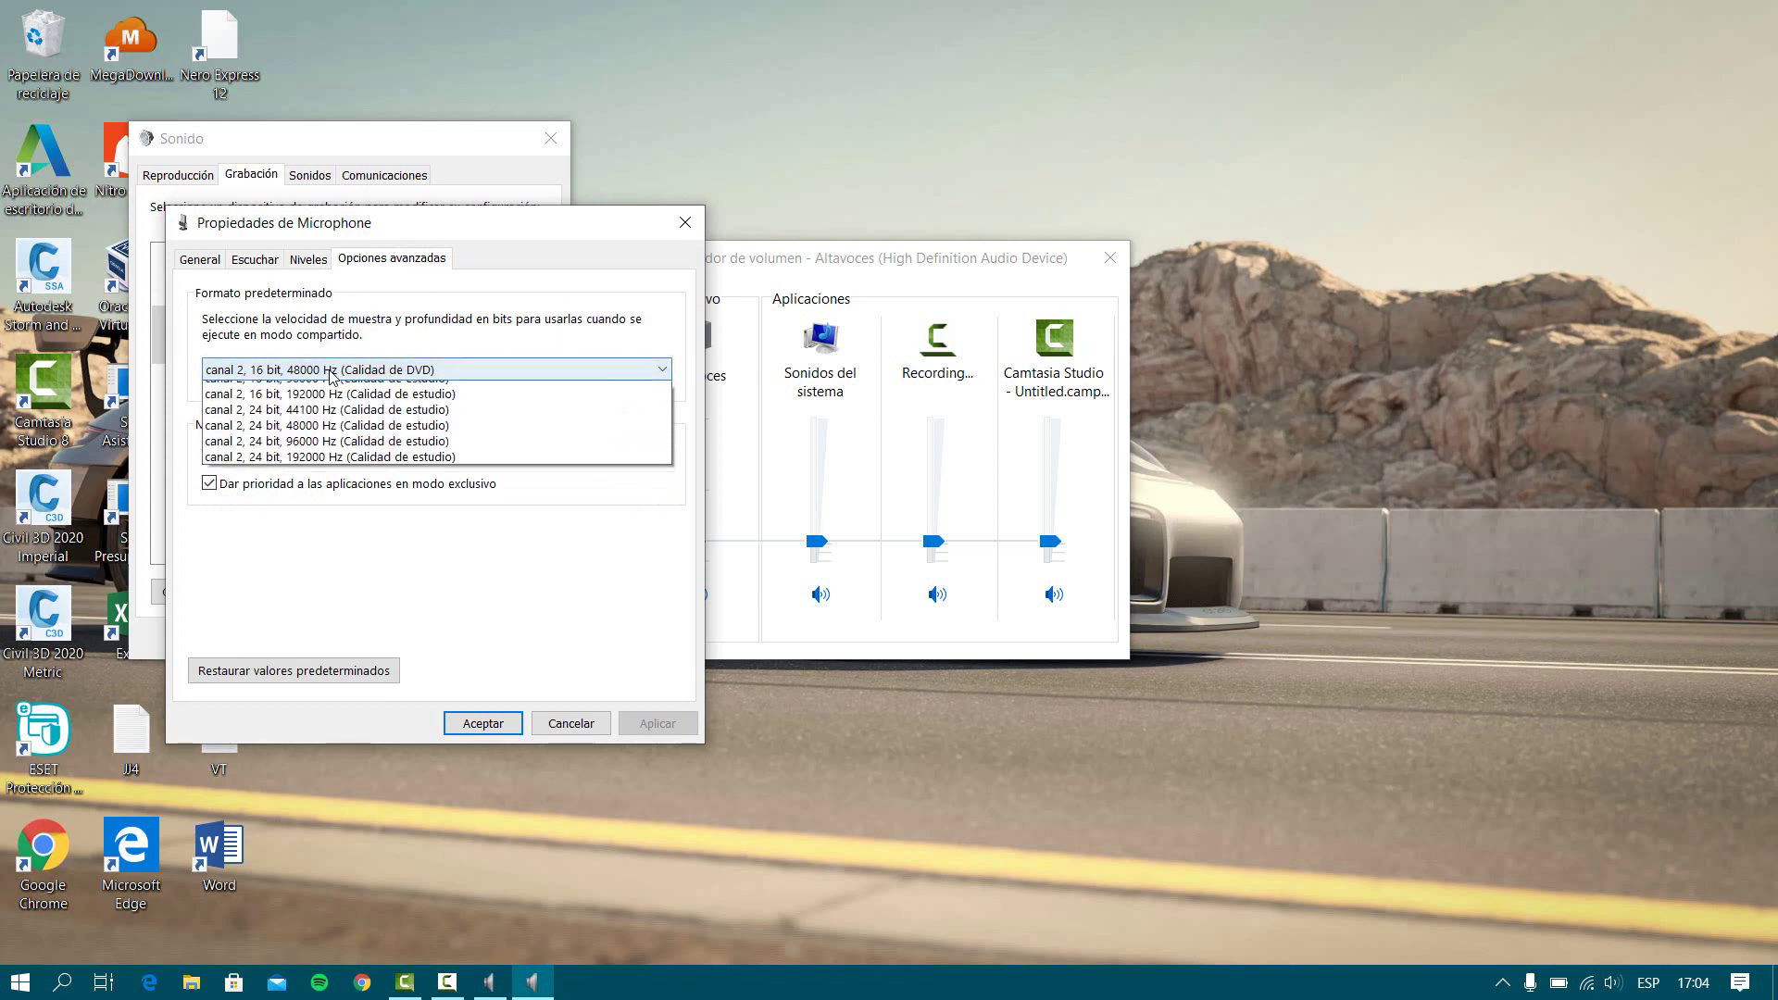
left_click(330, 372)
left_click(331, 372)
left_click(319, 406)
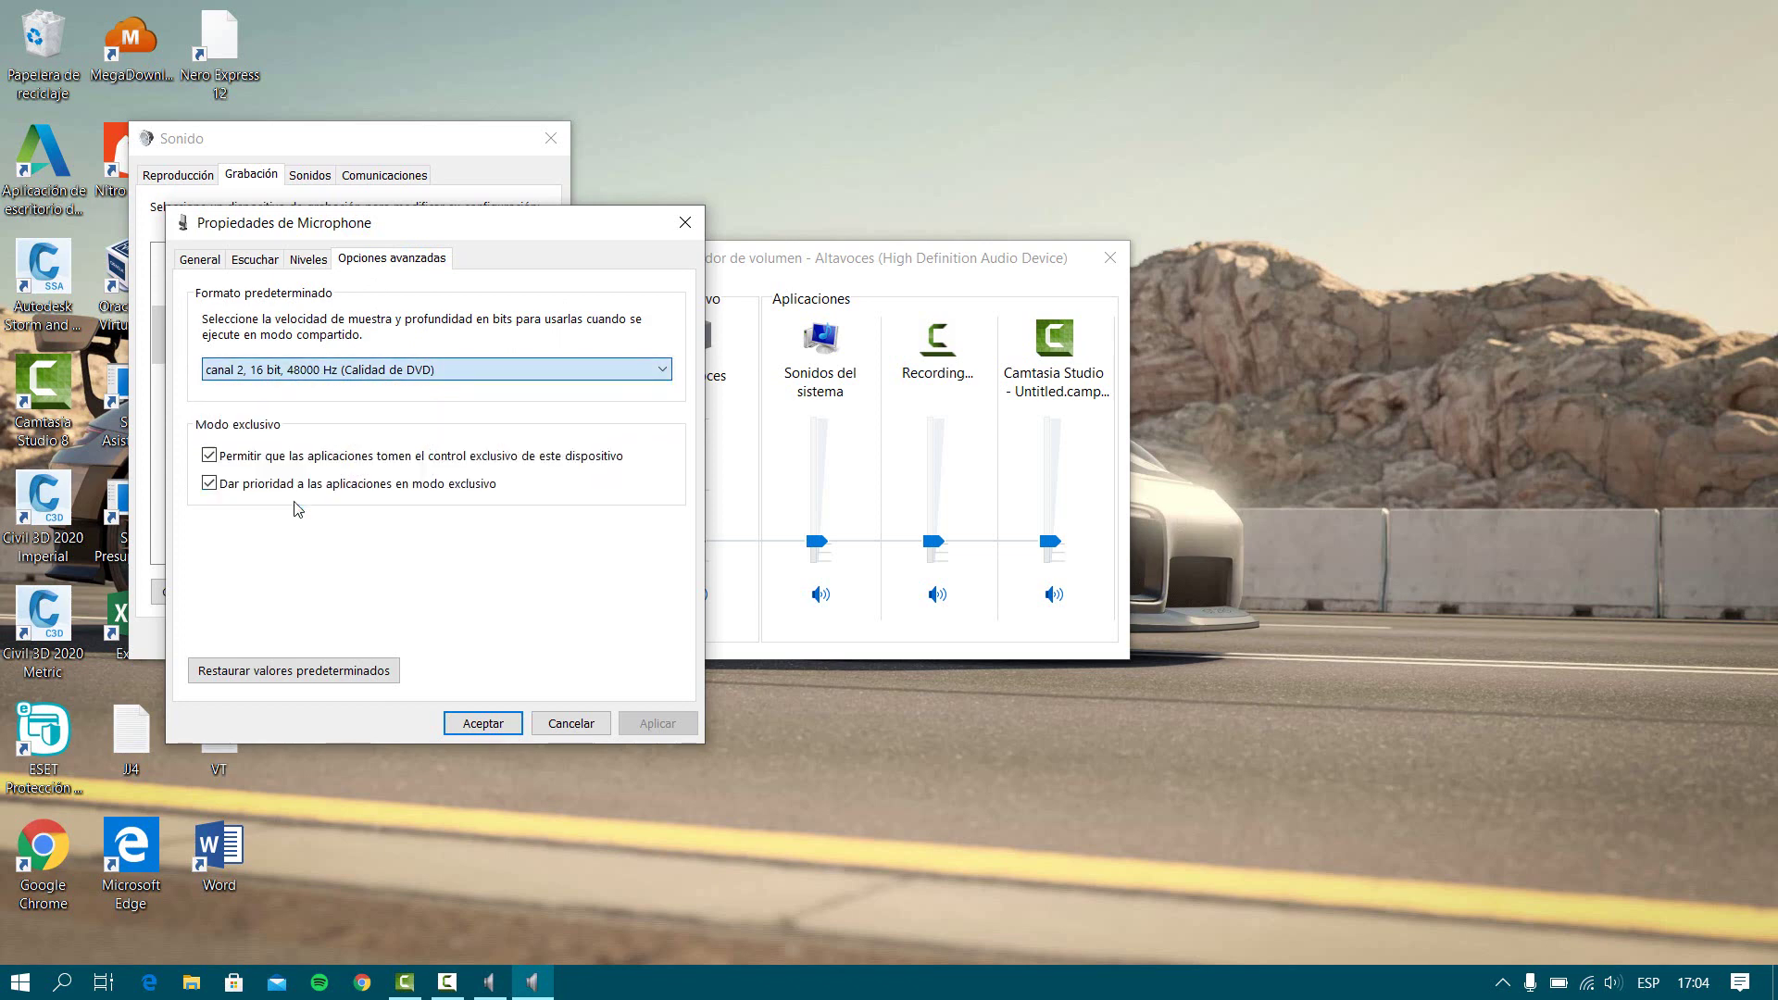
key("End")
left_click(324, 373)
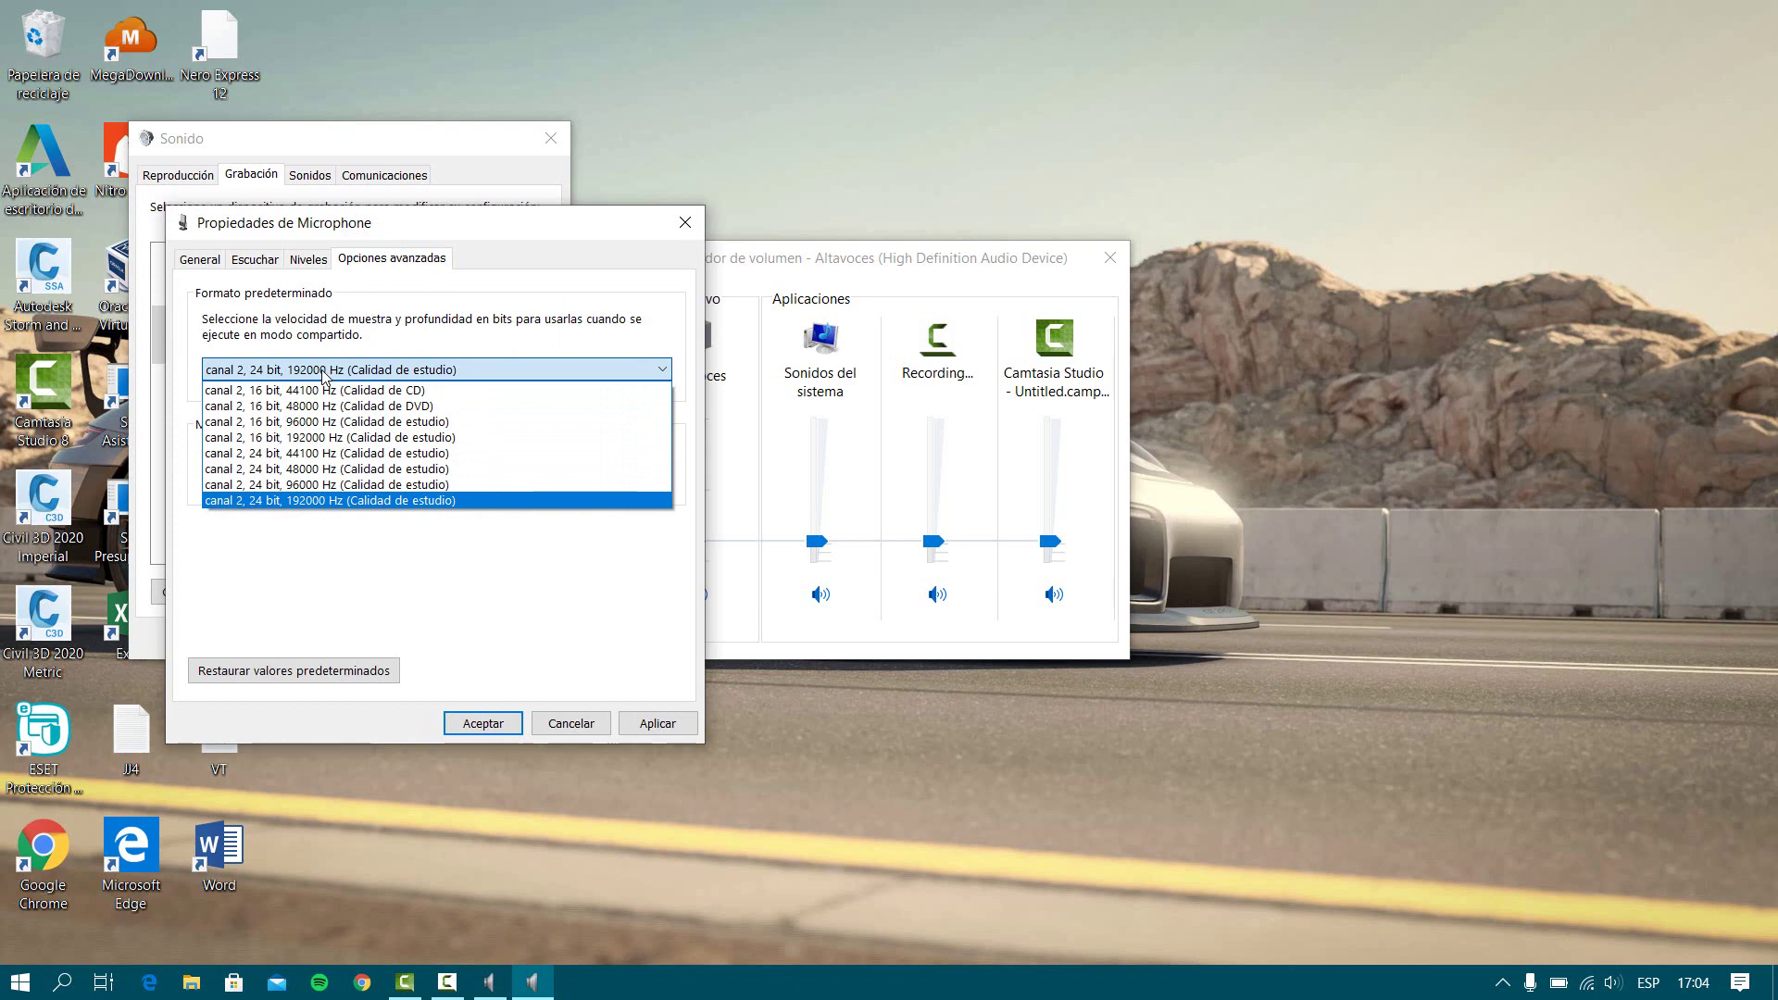
left_click(278, 405)
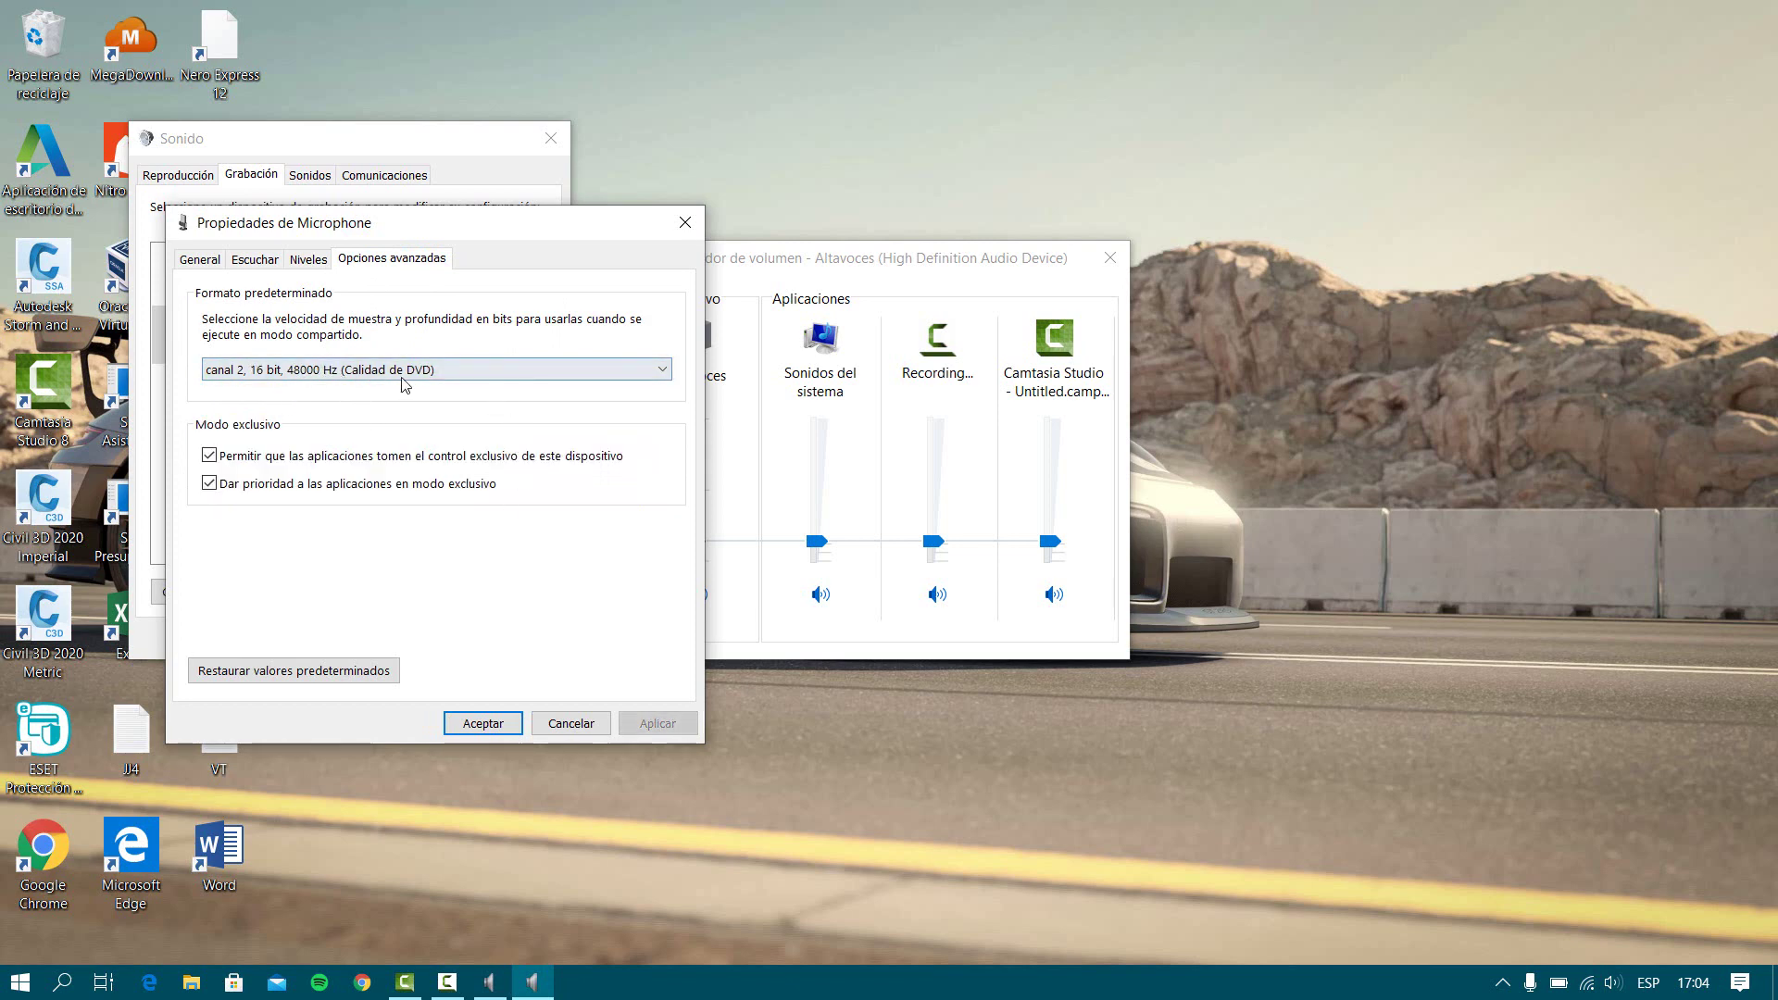
Review the microphone's level and listening settings again and close its properties without saving
left_click(295, 262)
left_click(266, 264)
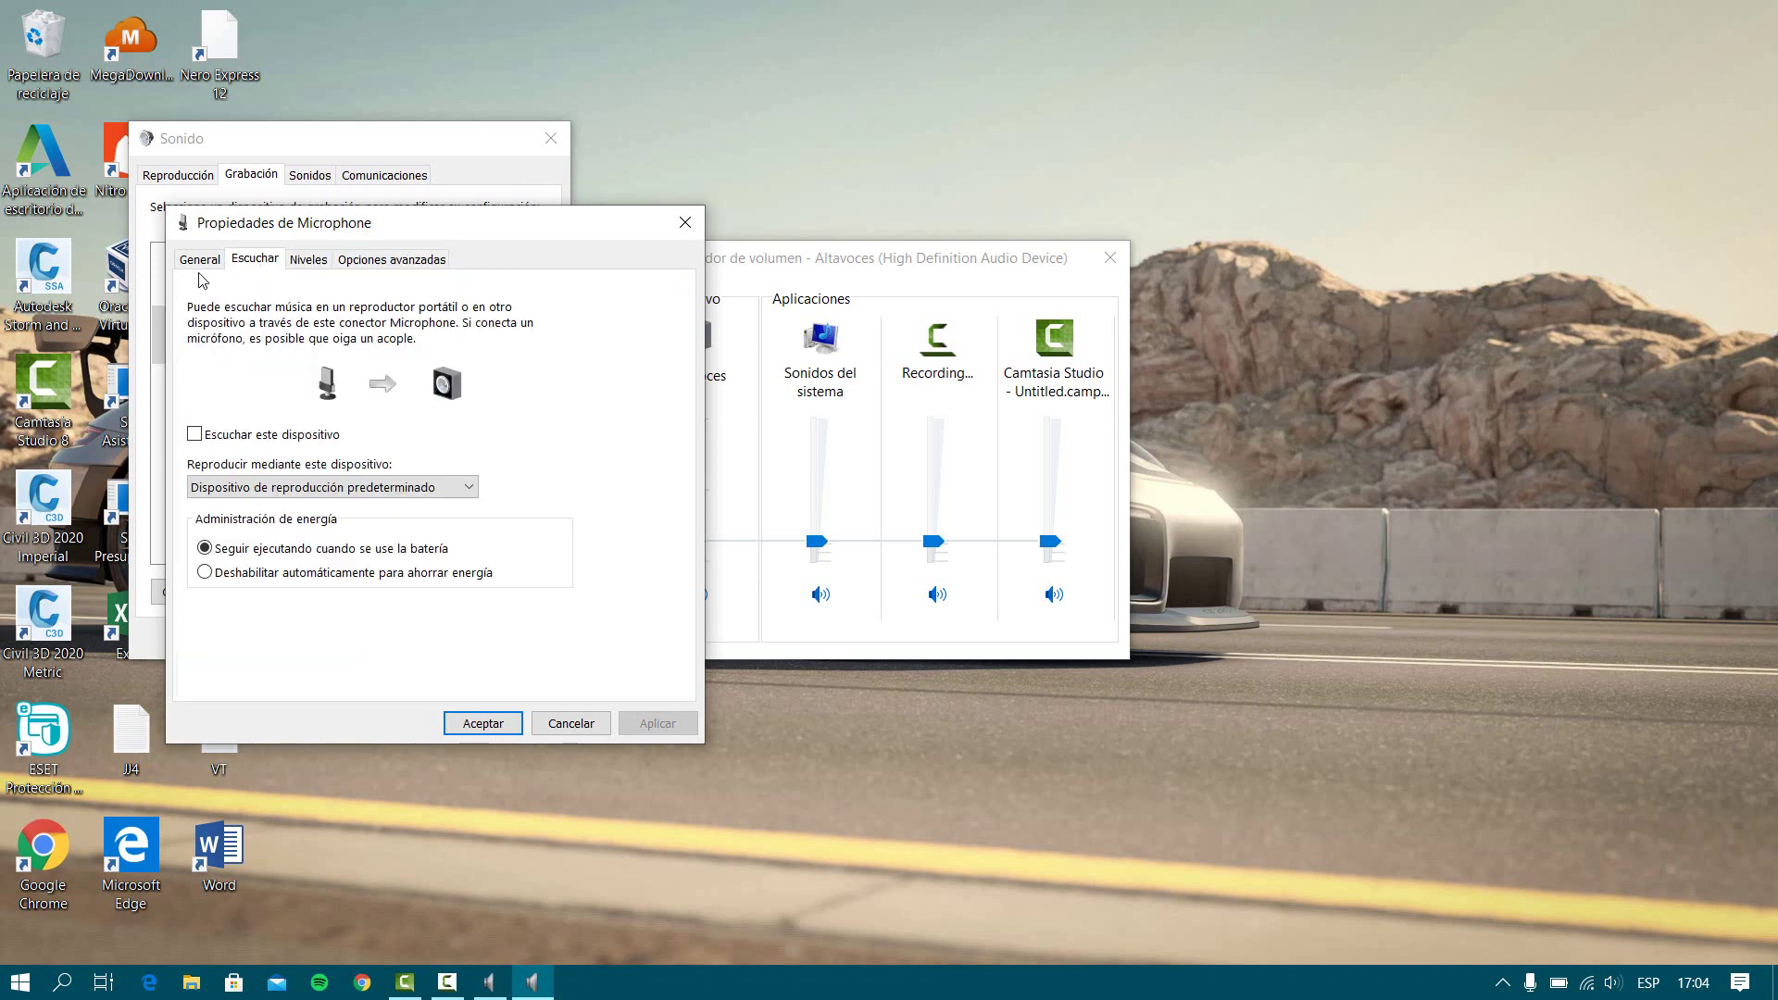
left_click(570, 724)
Check how Windows handles other sounds during communications, and close the sound settings and volume mixer
left_click(378, 177)
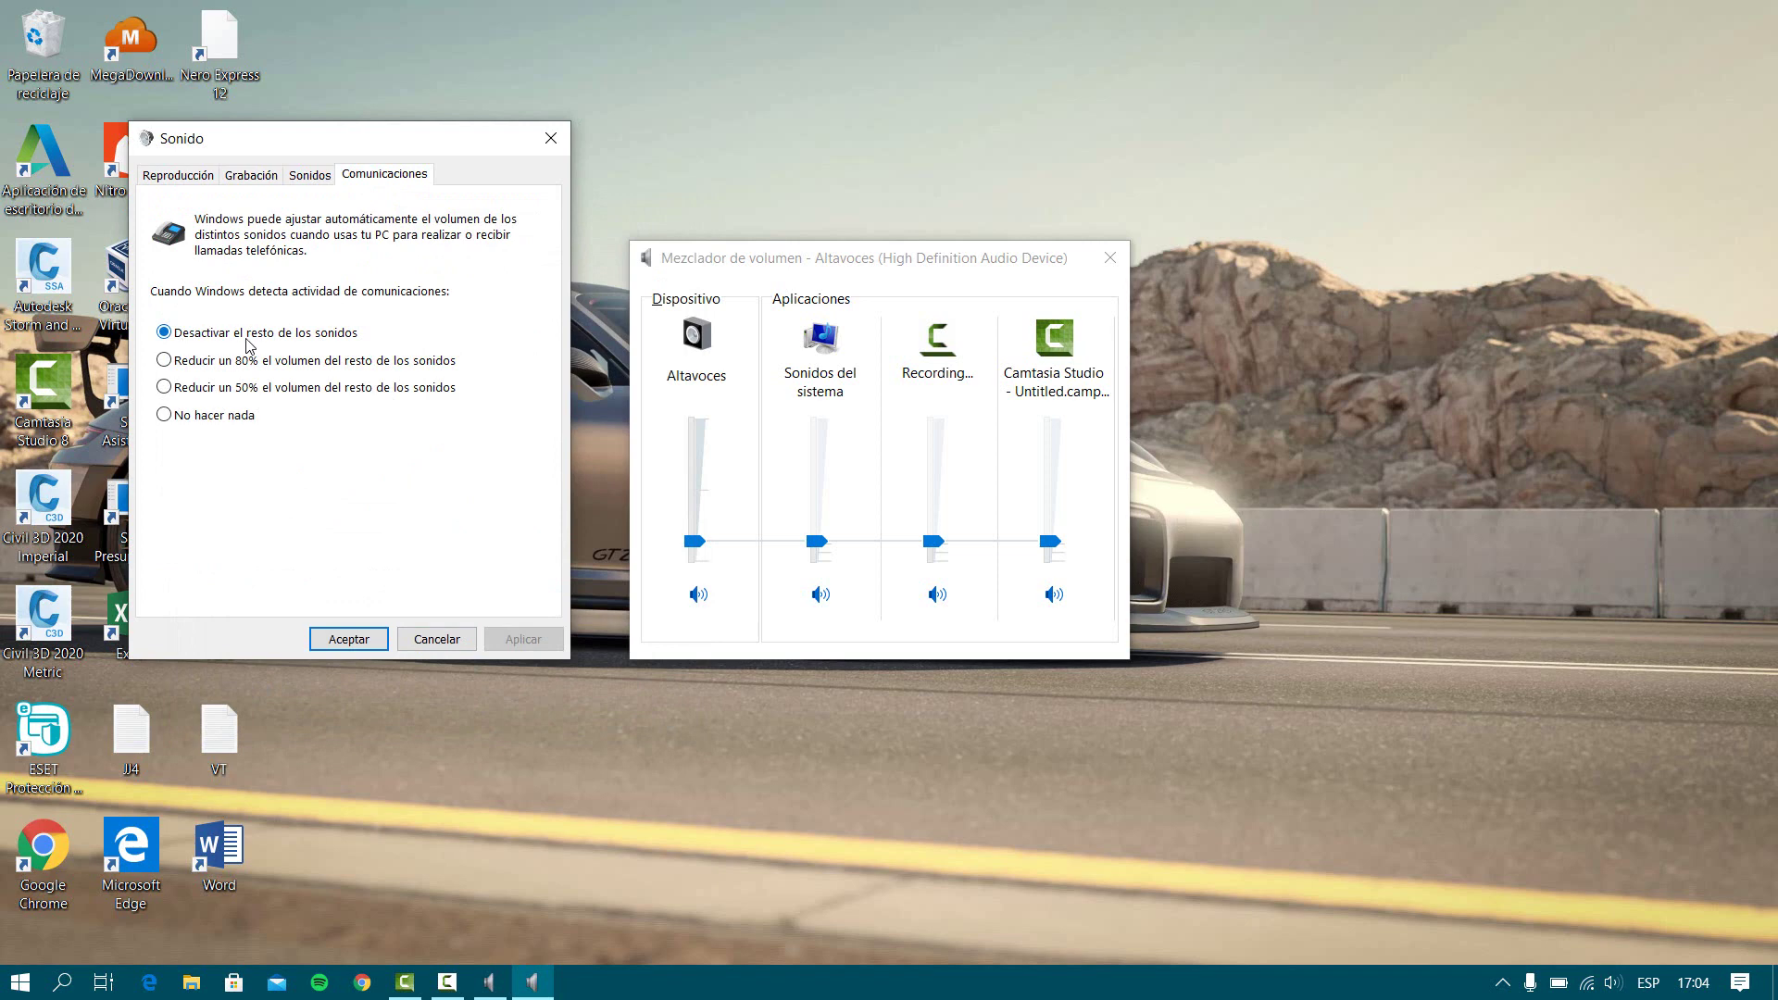
left_click(349, 639)
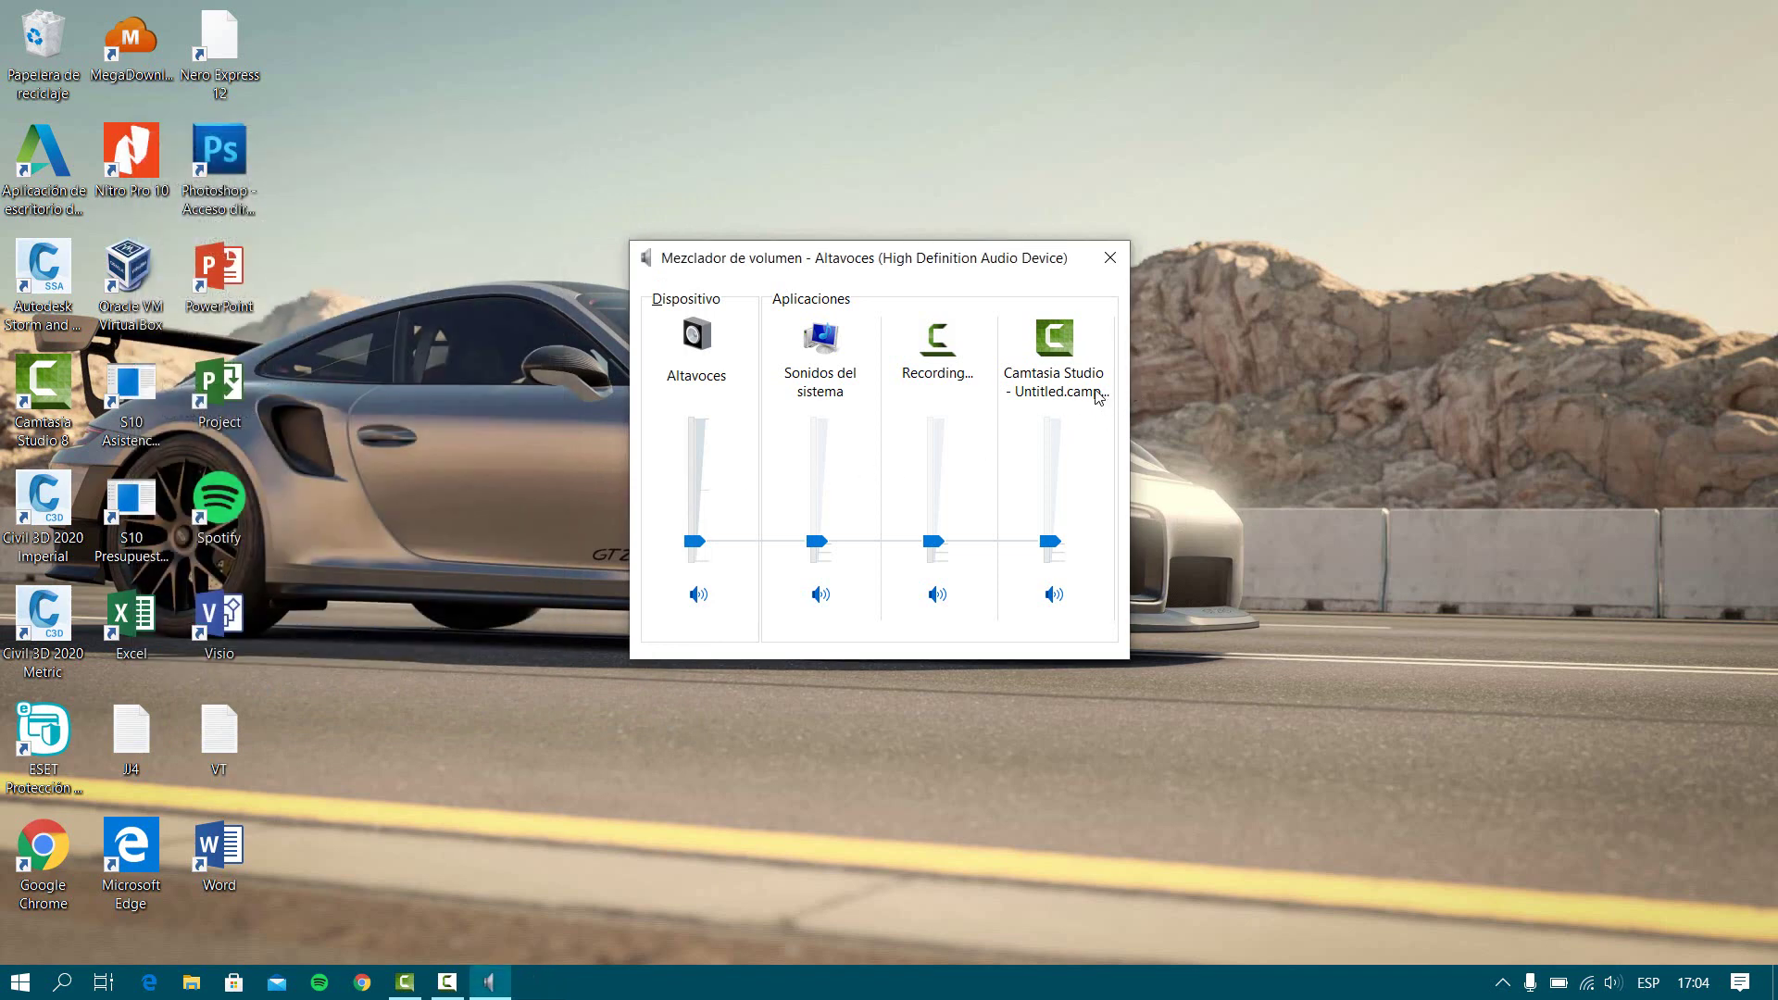
left_click(1110, 263)
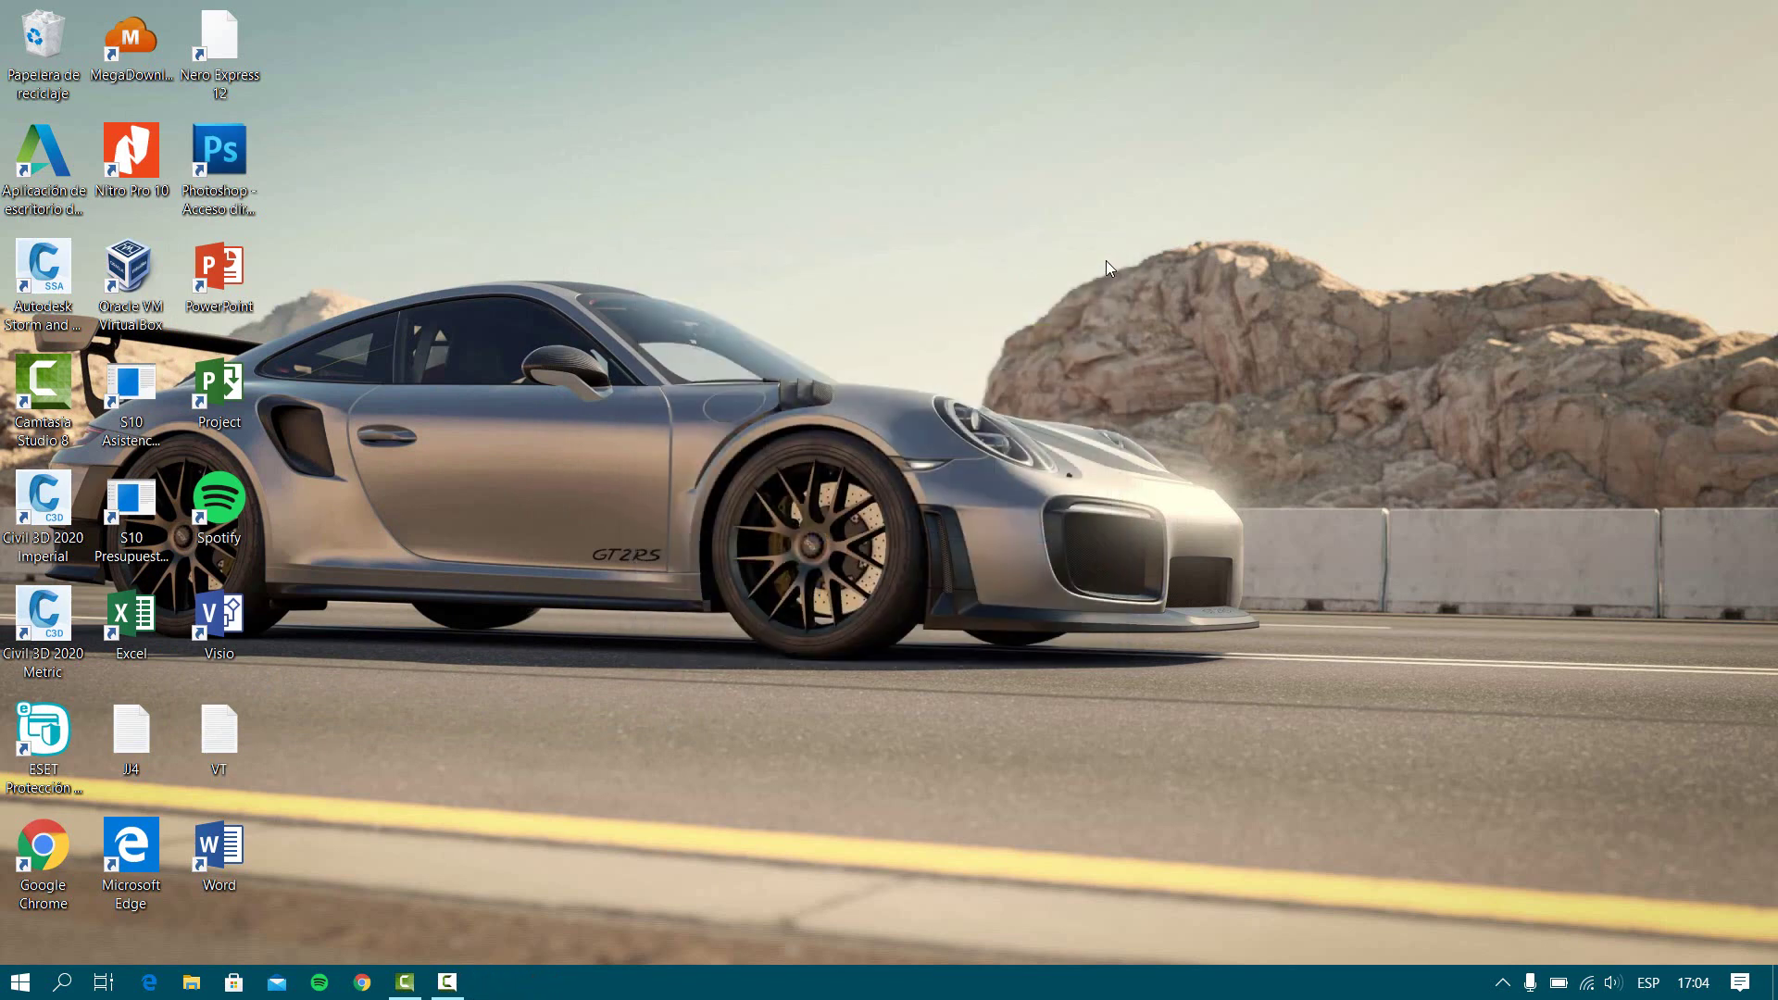
right_click(1033, 260)
left_click(1070, 324)
mouse_move(446, 987)
left_click(1612, 983)
left_click(1587, 984)
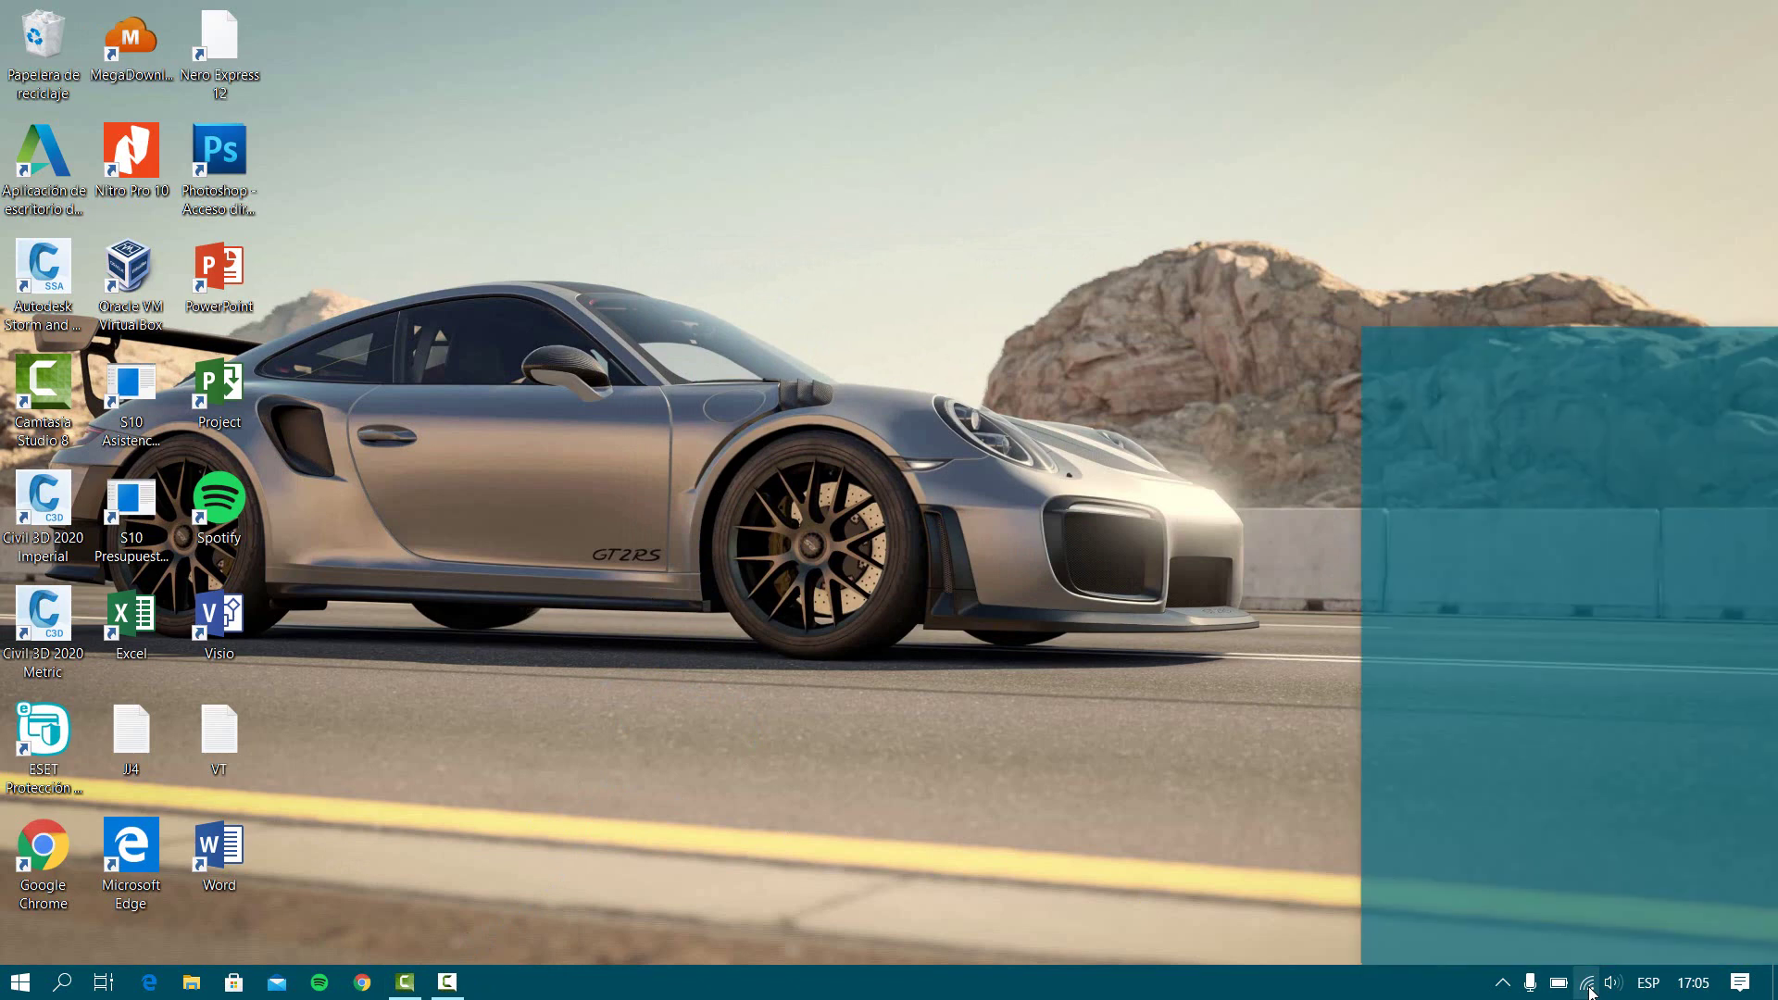
left_click(1087, 598)
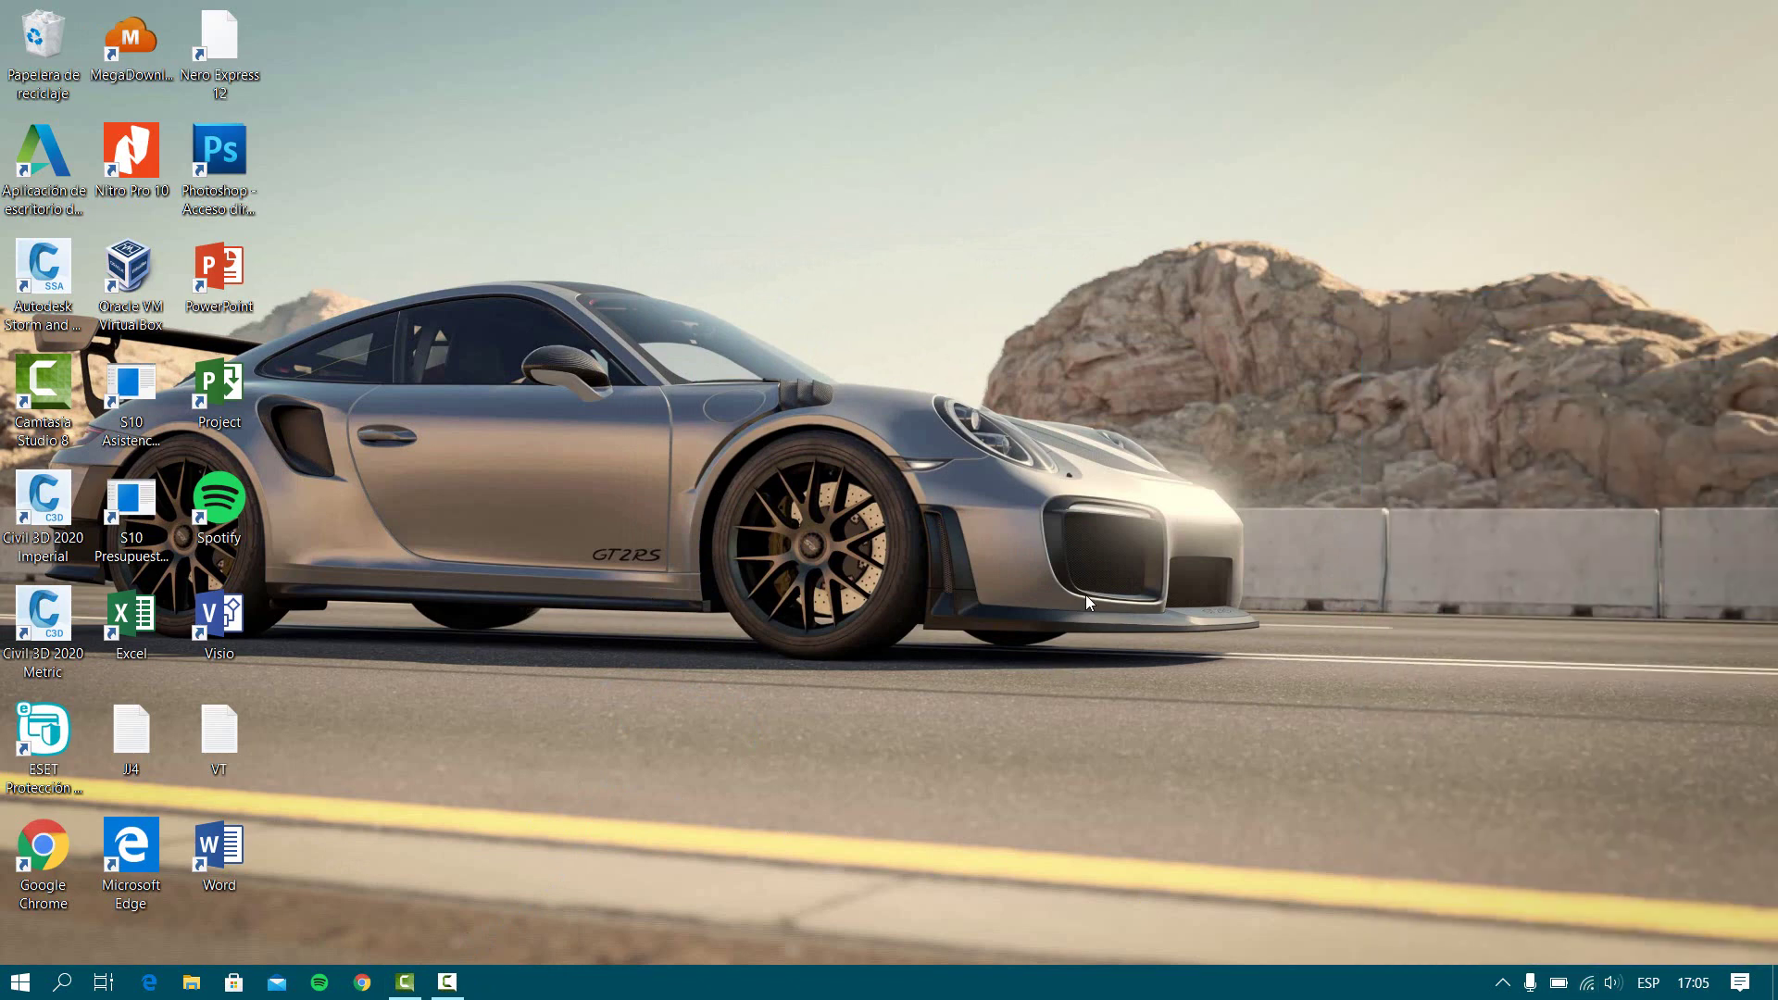
Switch to Camtasia Studio and examine its media import options, media library and clip bin
left_click(400, 983)
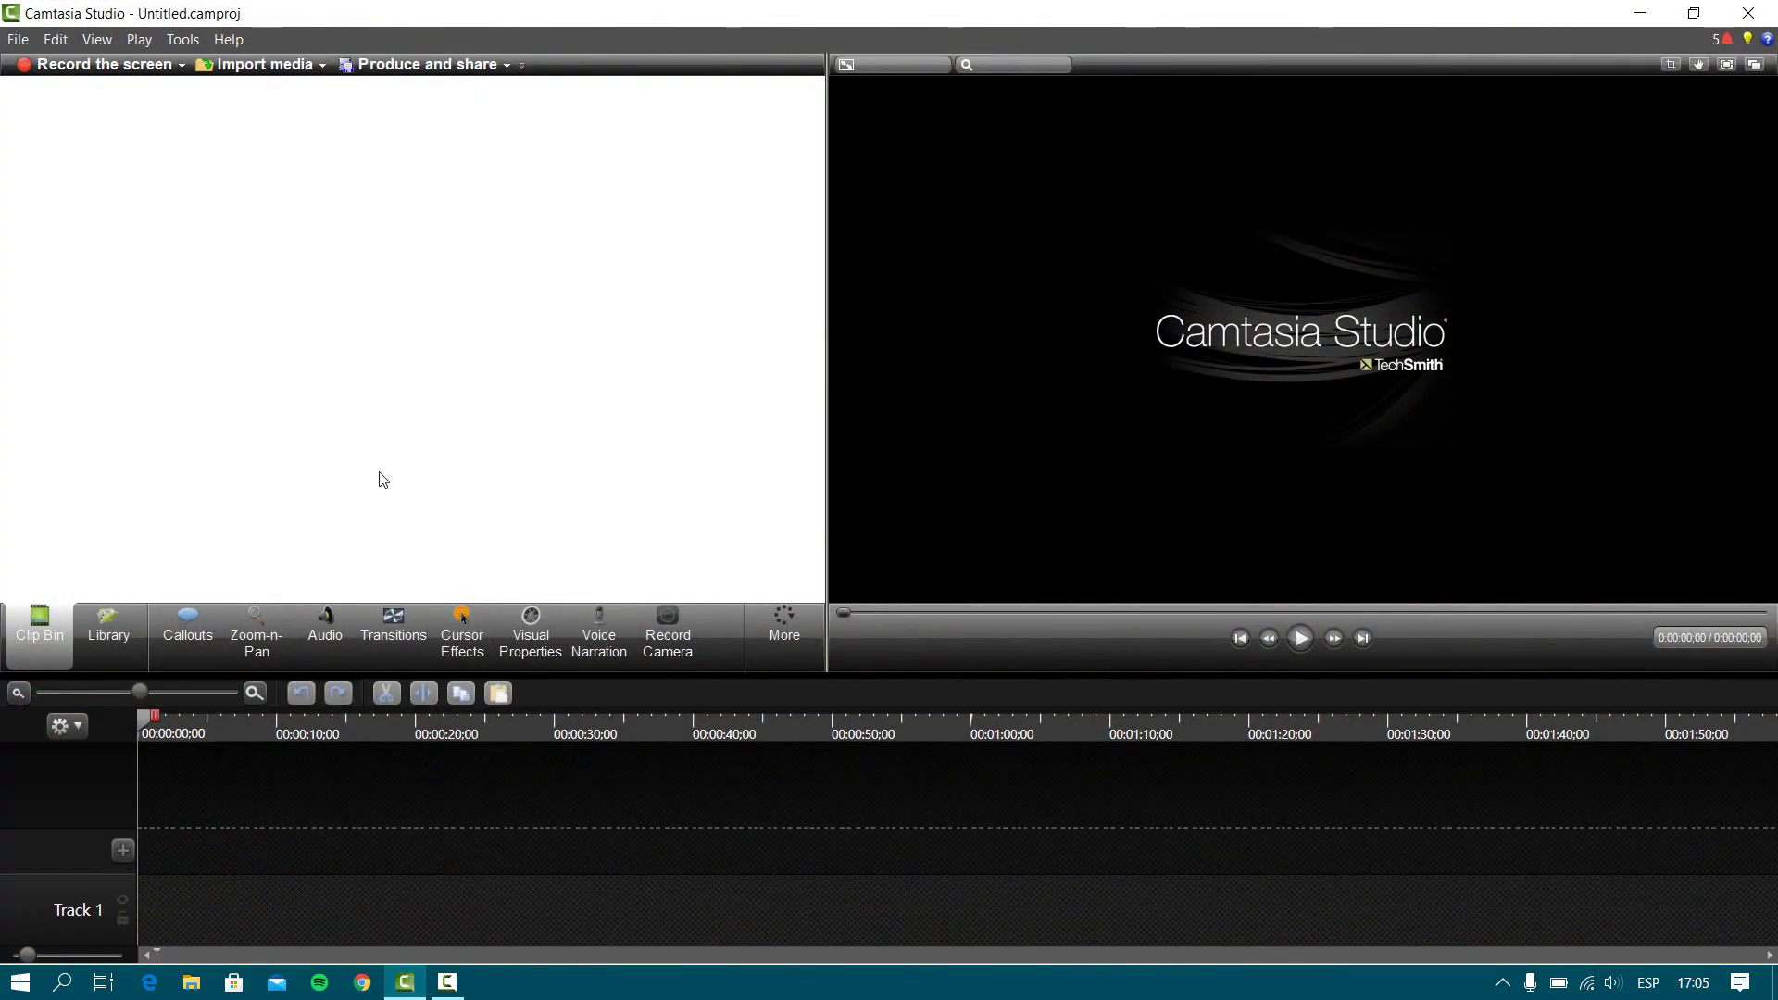
left_click(321, 65)
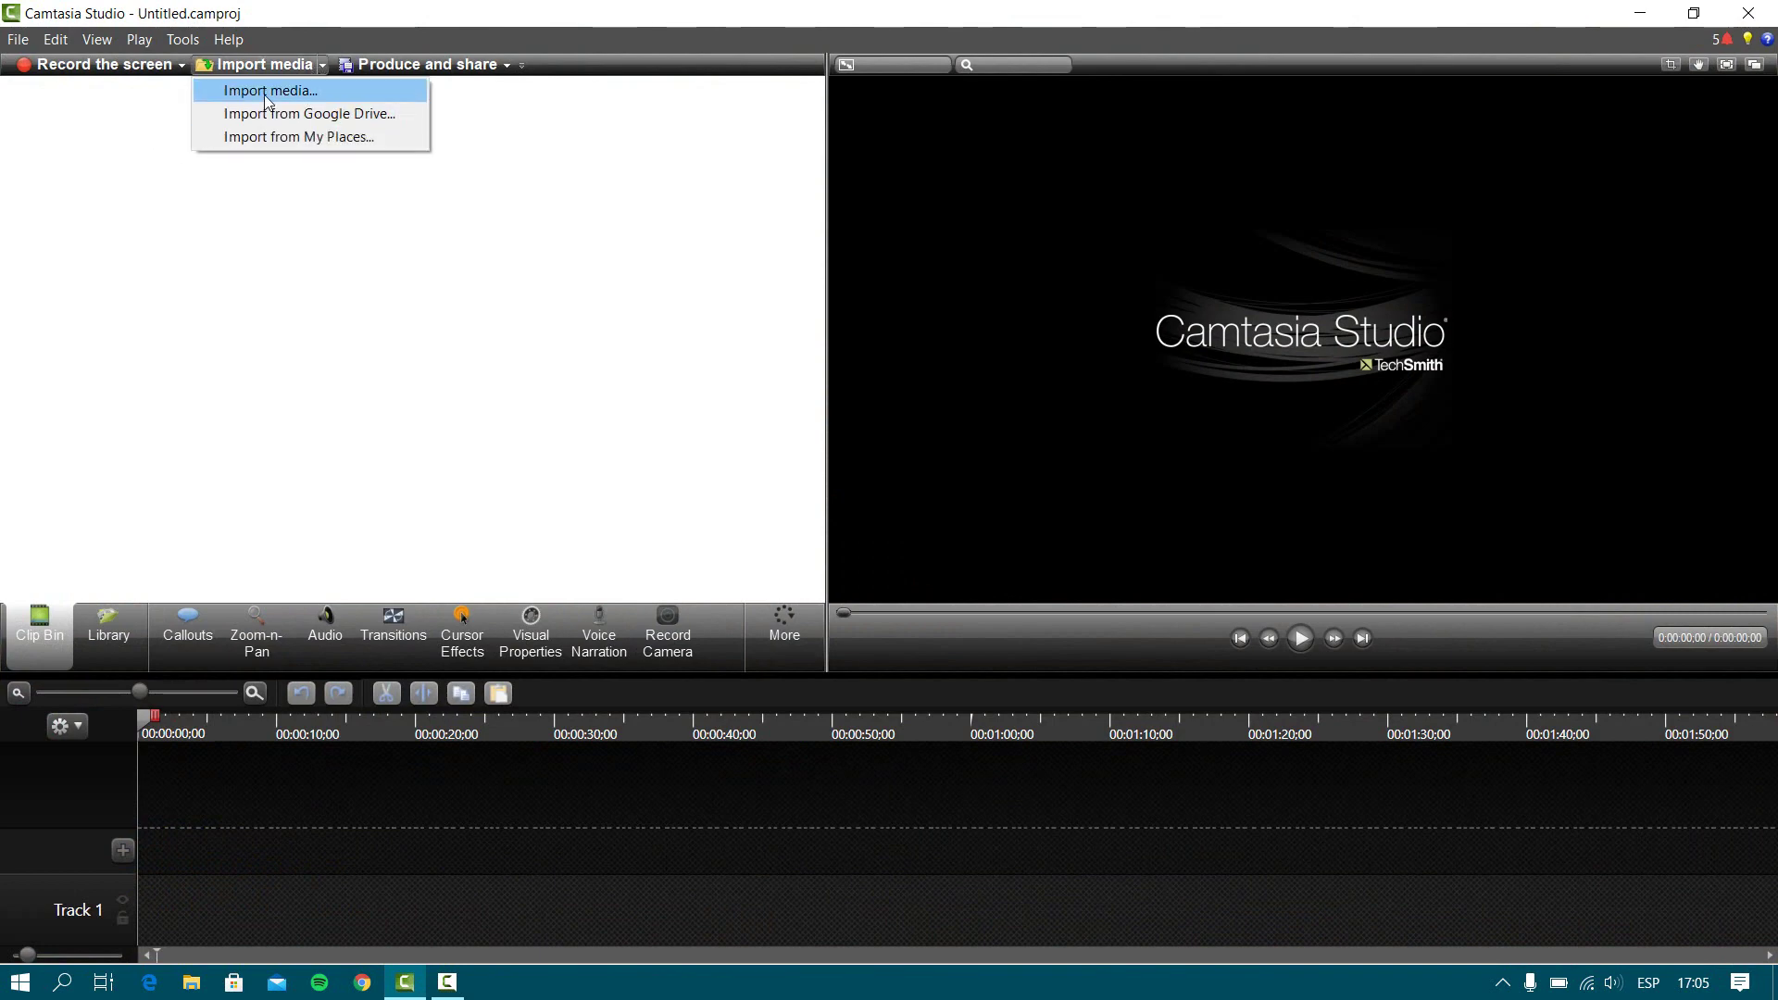
left_click(179, 135)
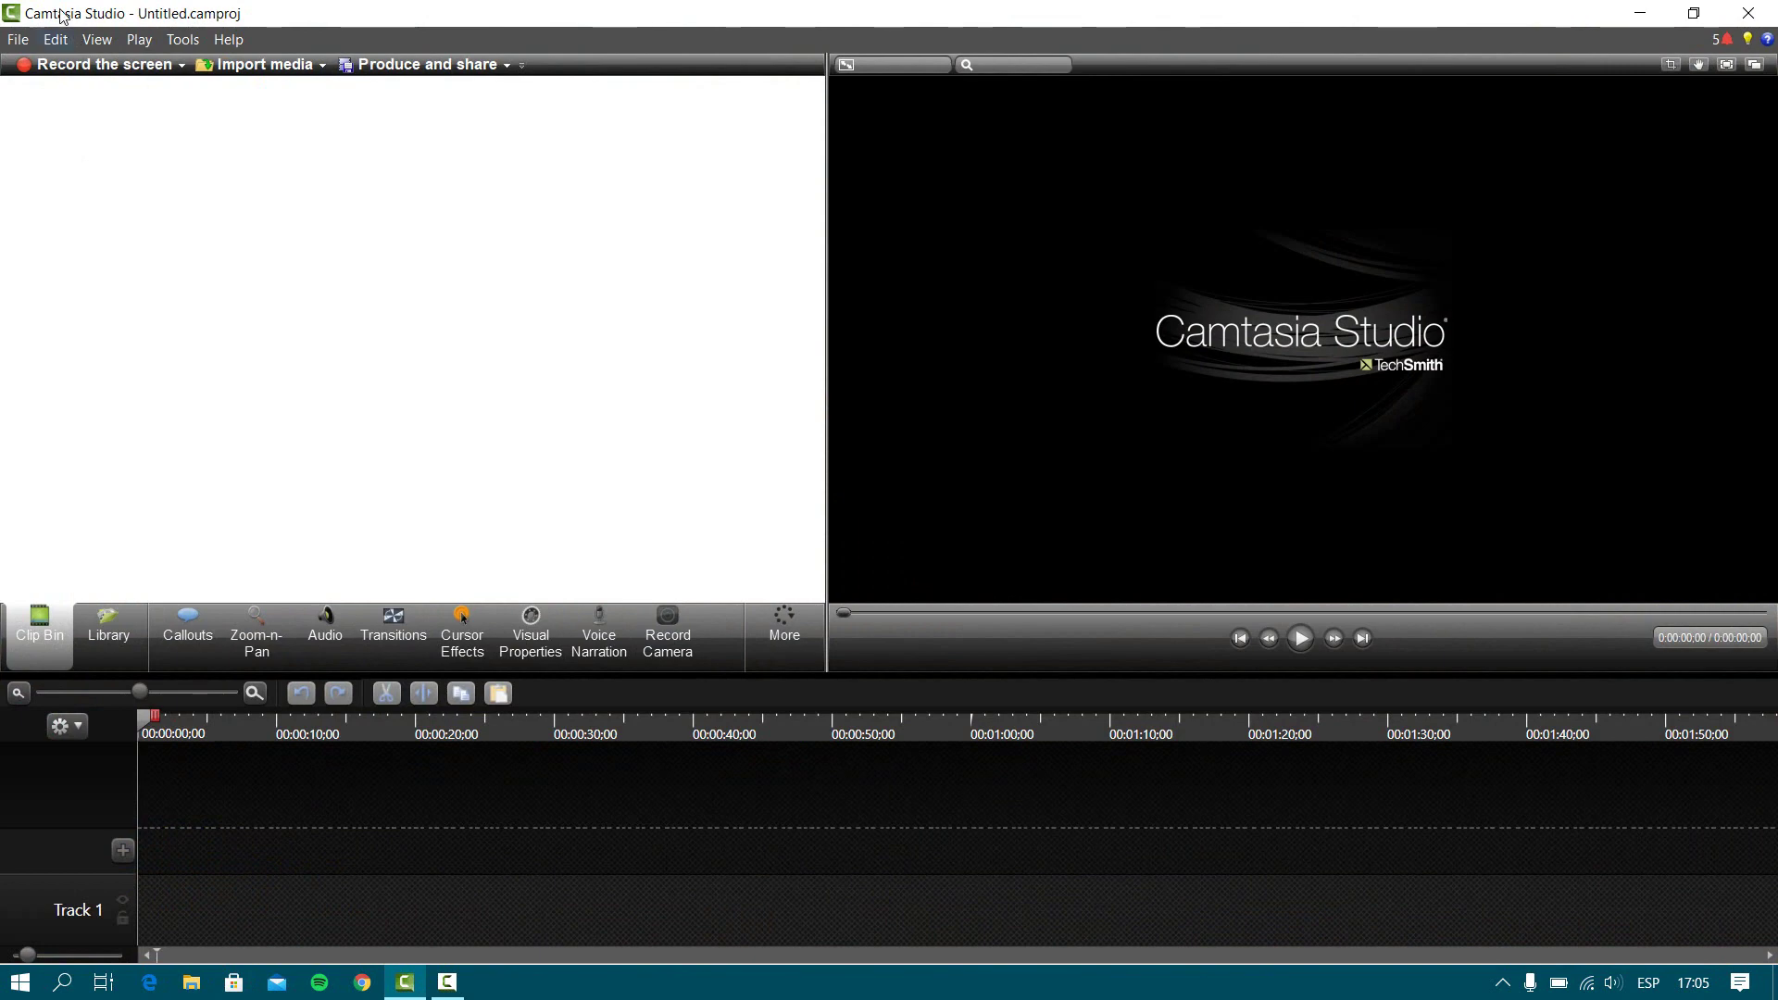
left_click(108, 616)
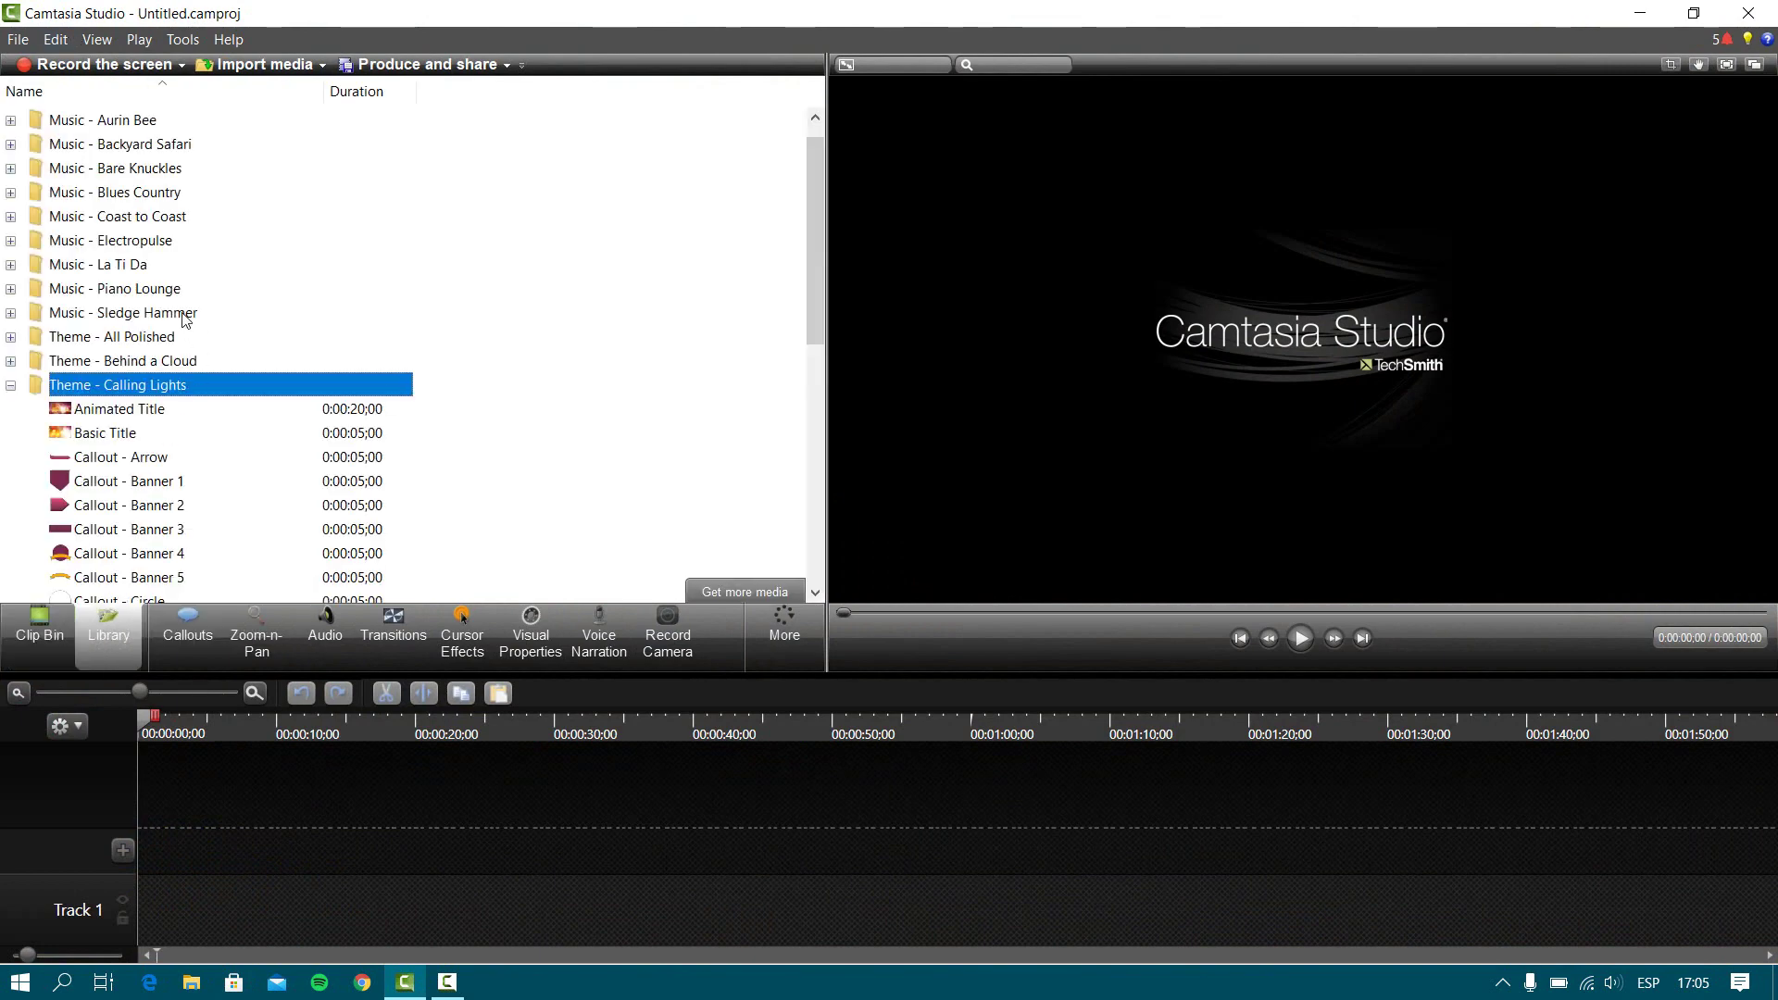
left_click(30, 634)
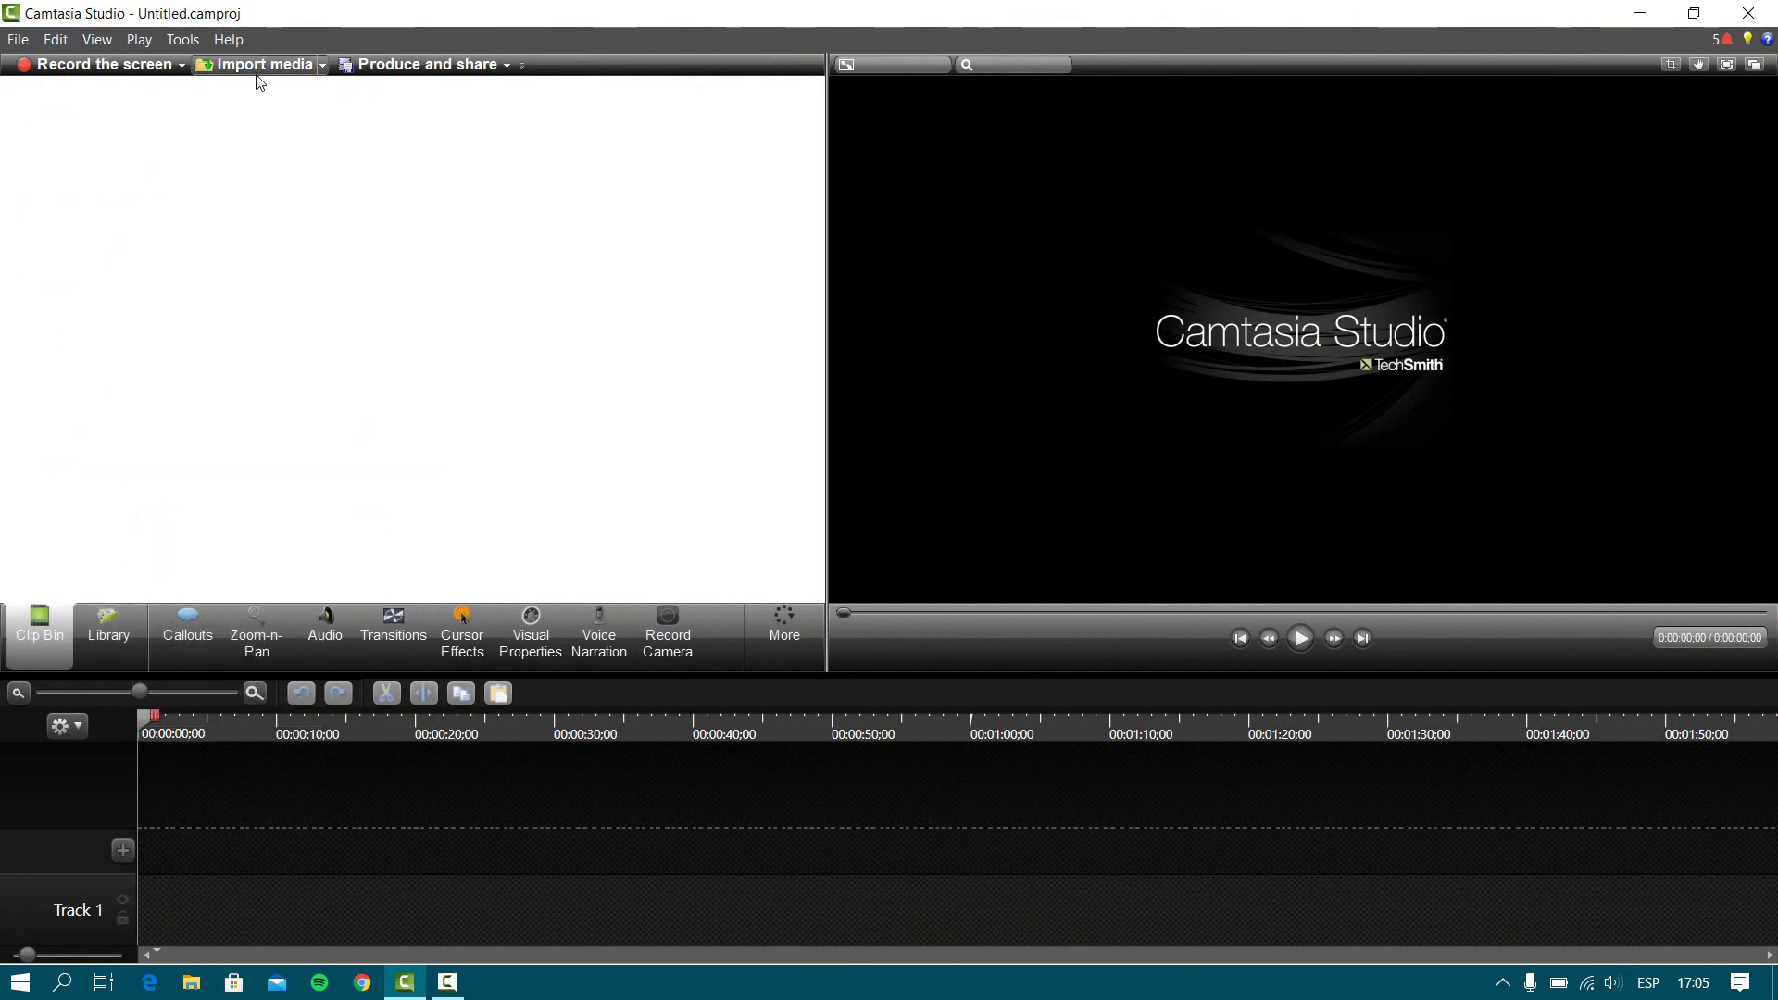
left_click(17, 39)
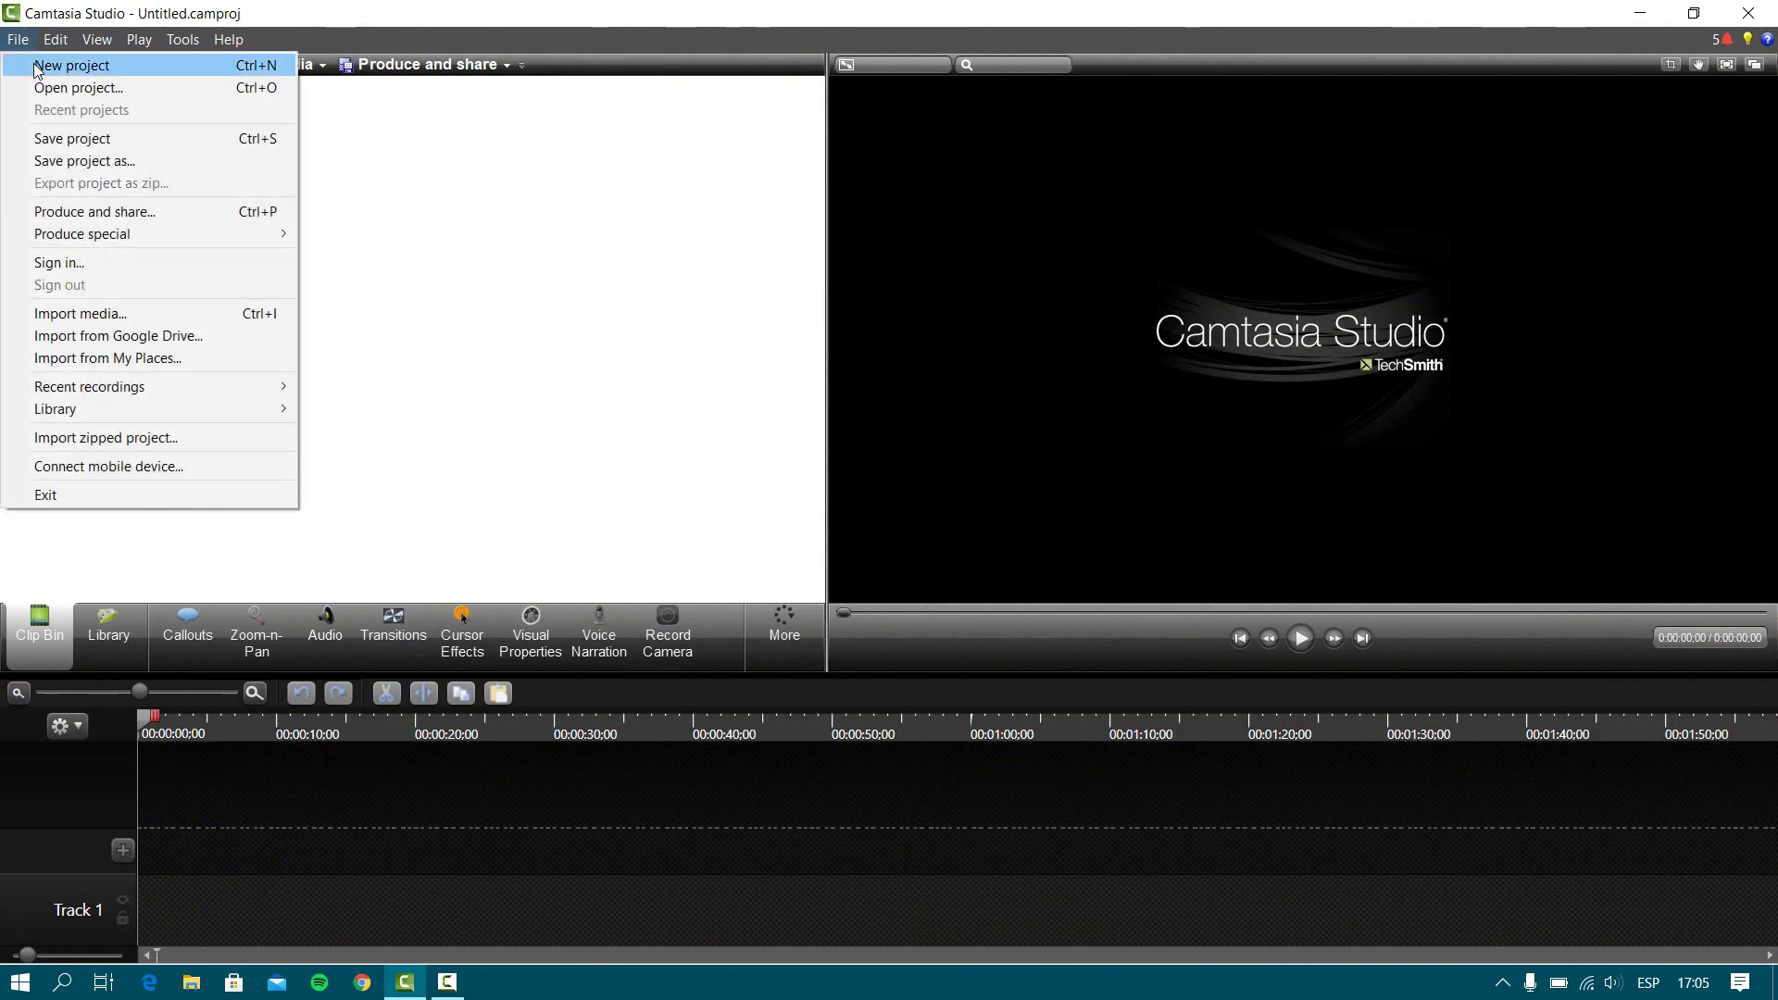
left_click(93, 86)
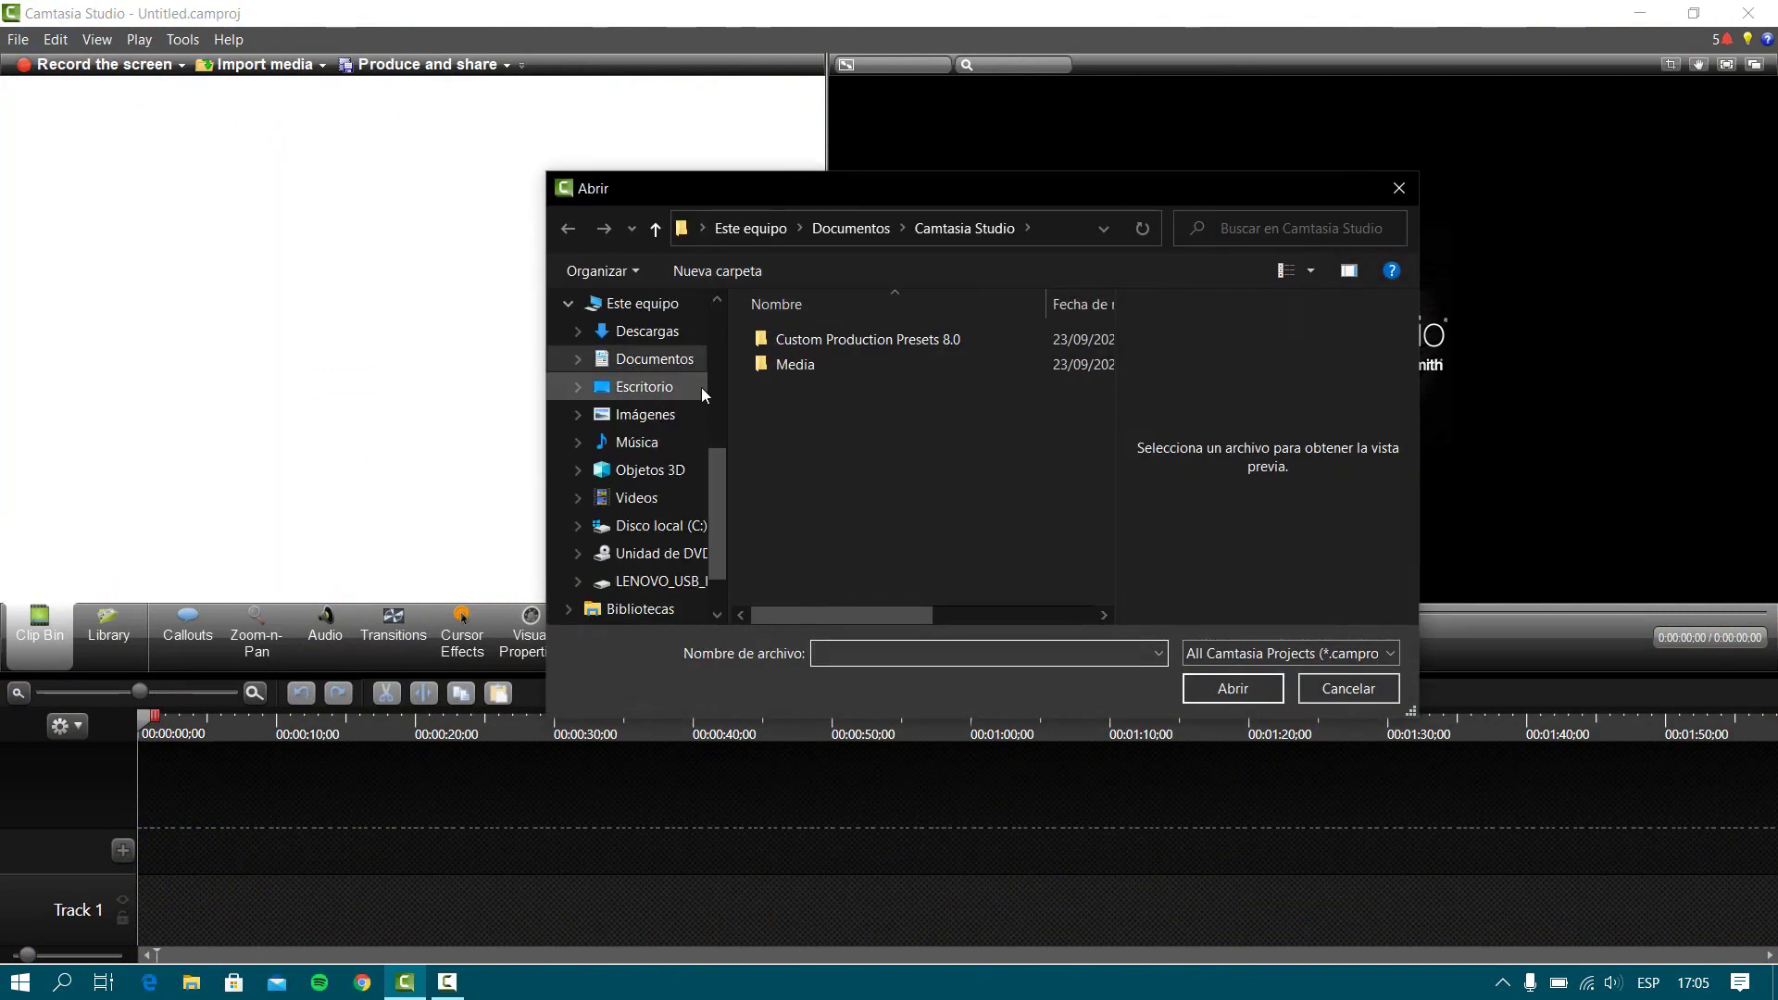
left_click(667, 330)
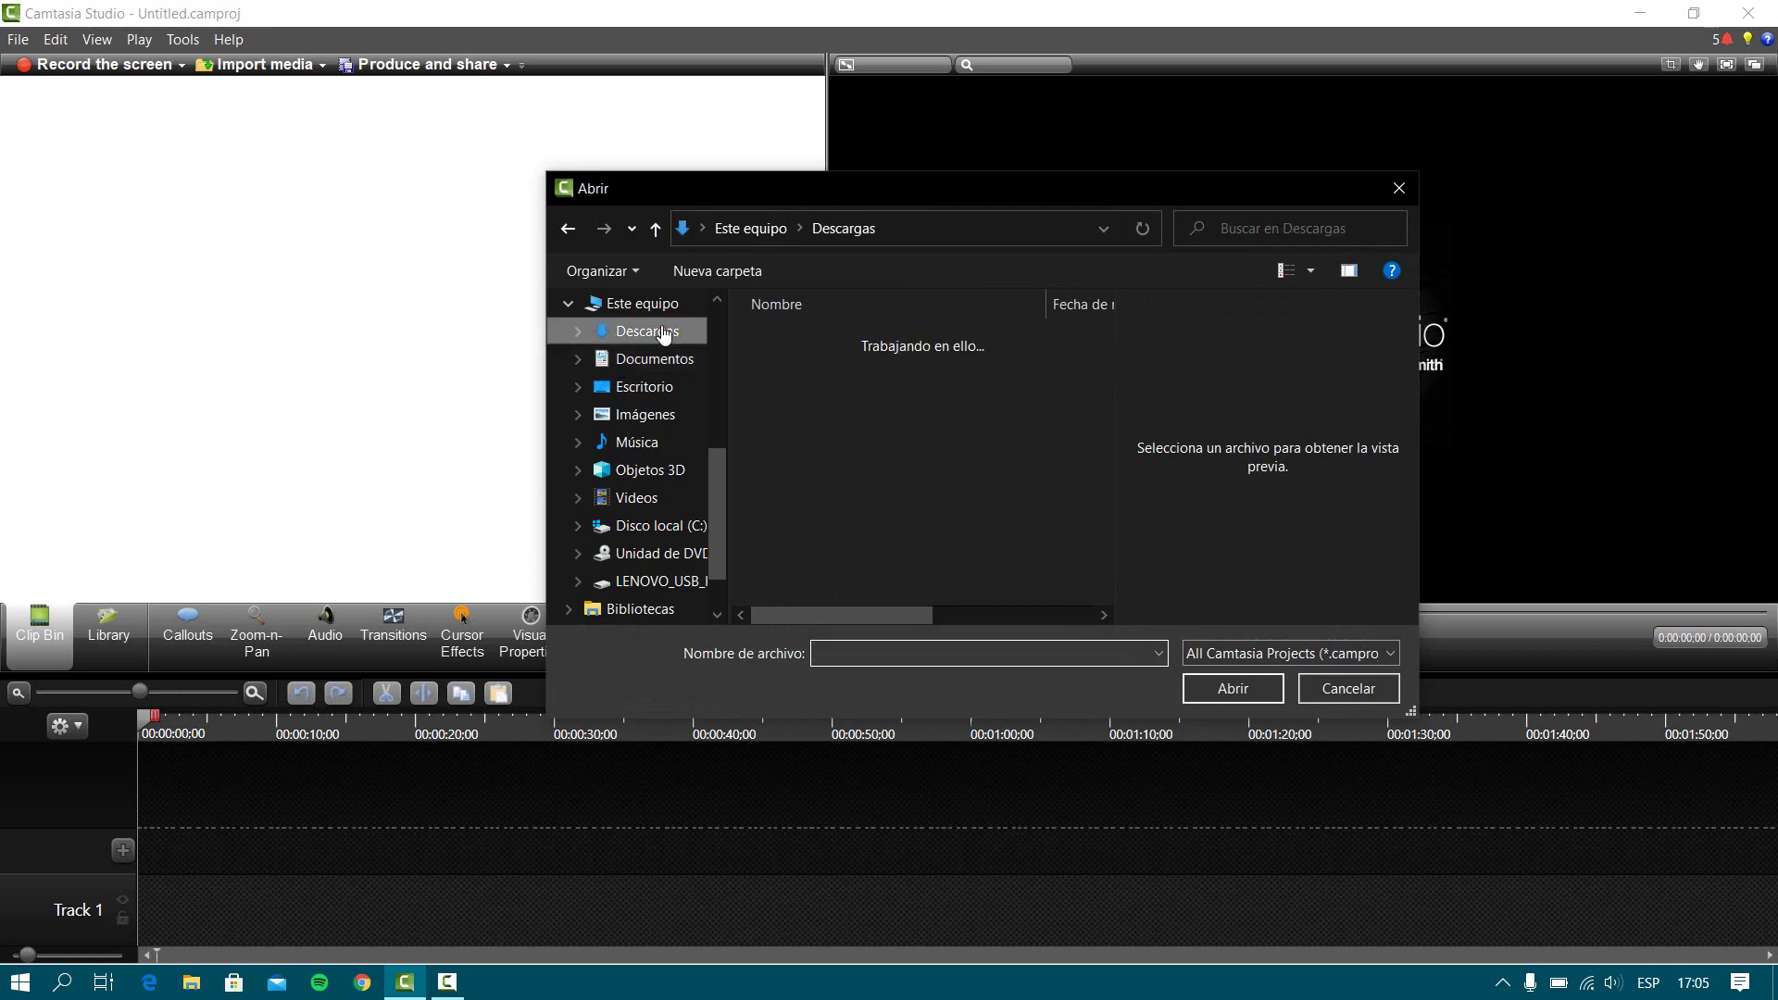
left_click(1400, 188)
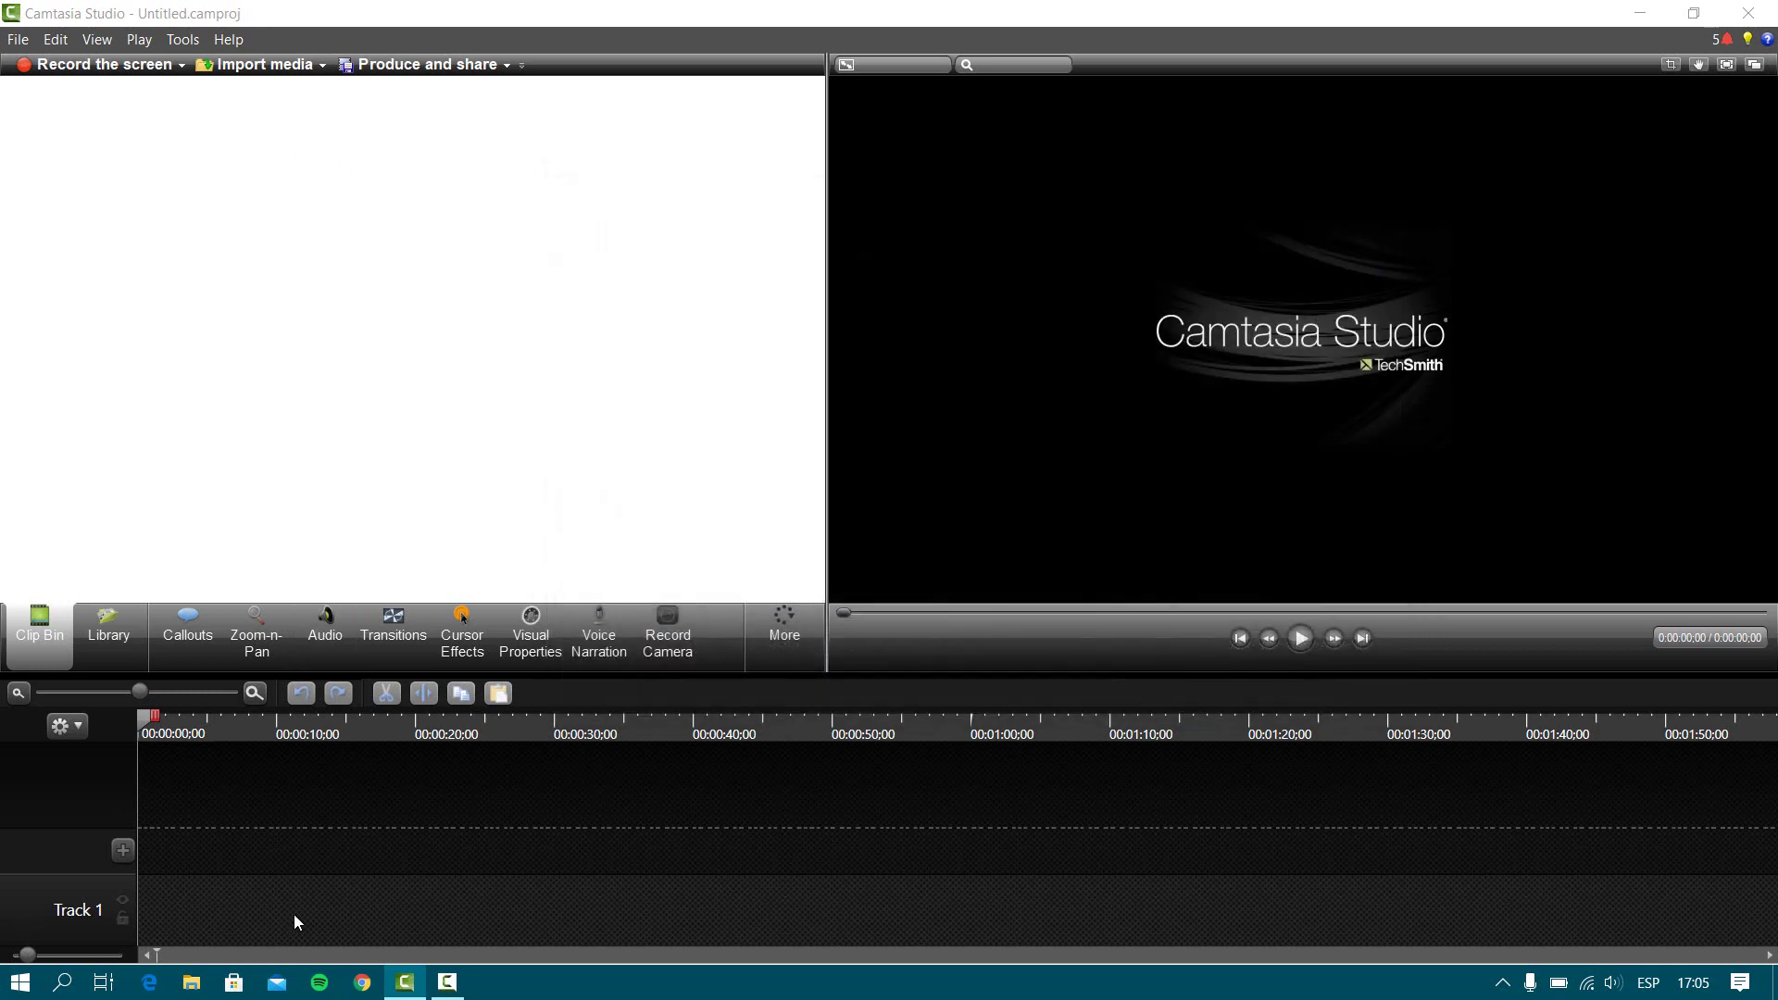
Open the capture-1 recording from the Descargas folder in File Explorer to load it into the Camtasia Studio project
key("super+e")
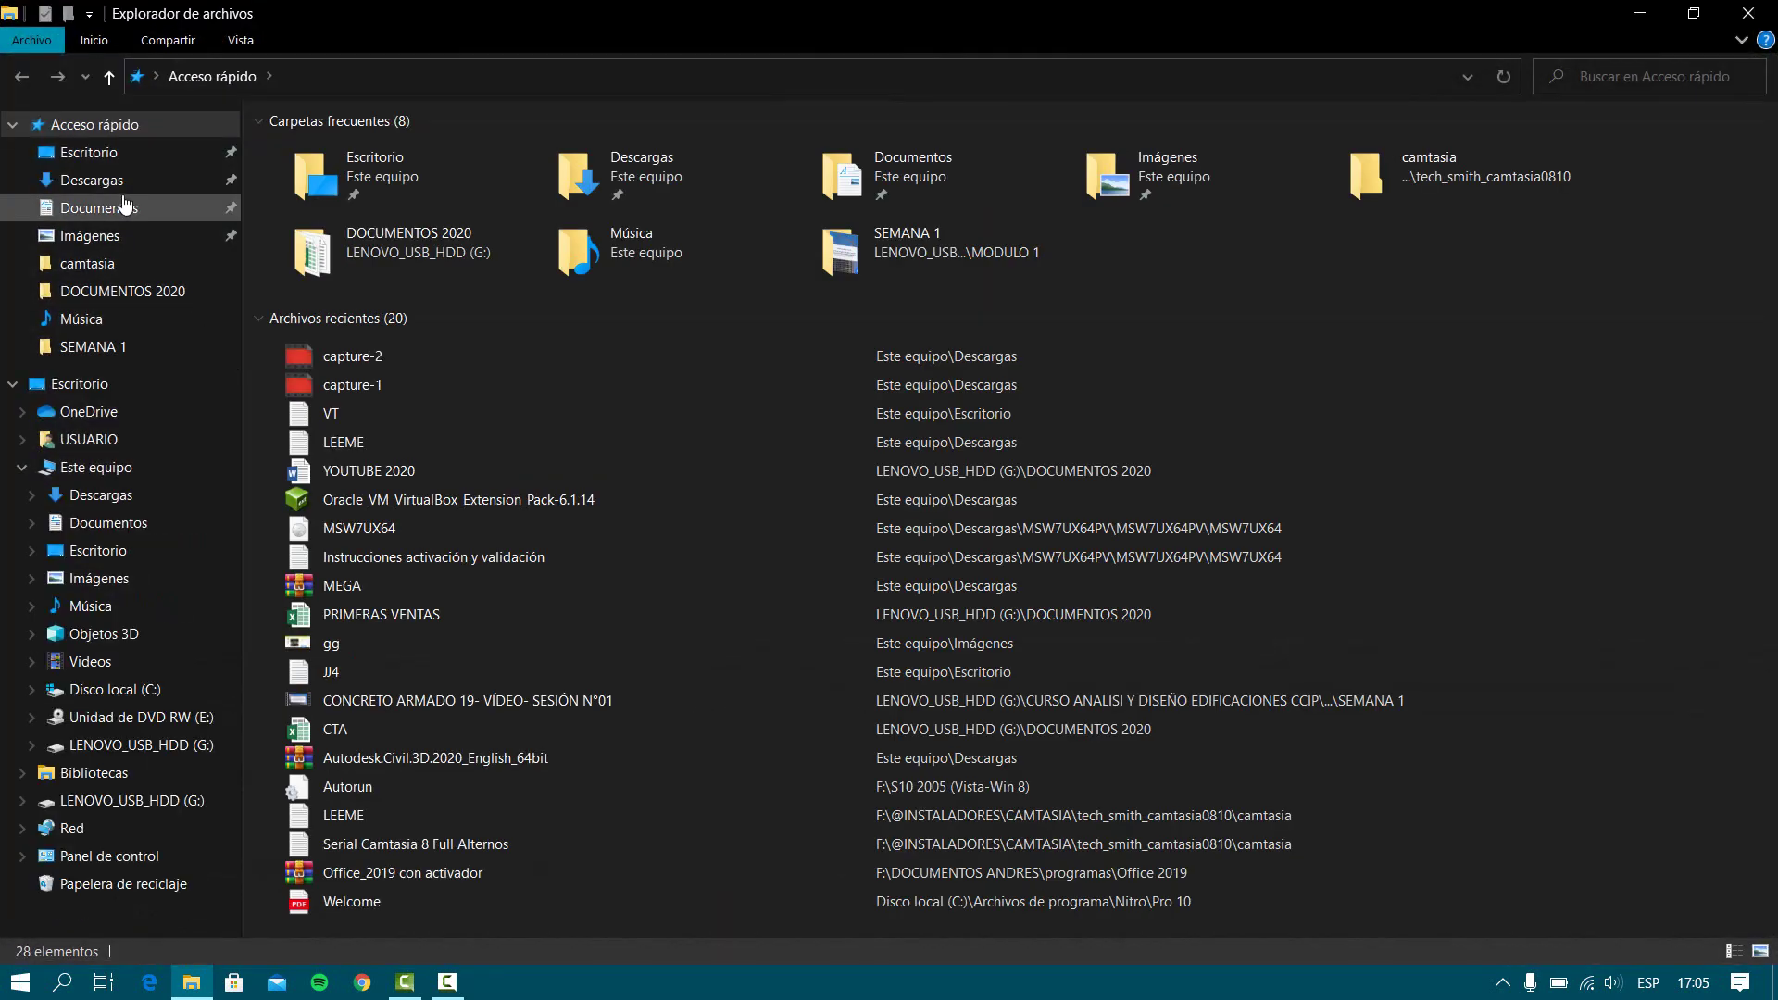
left_click(102, 179)
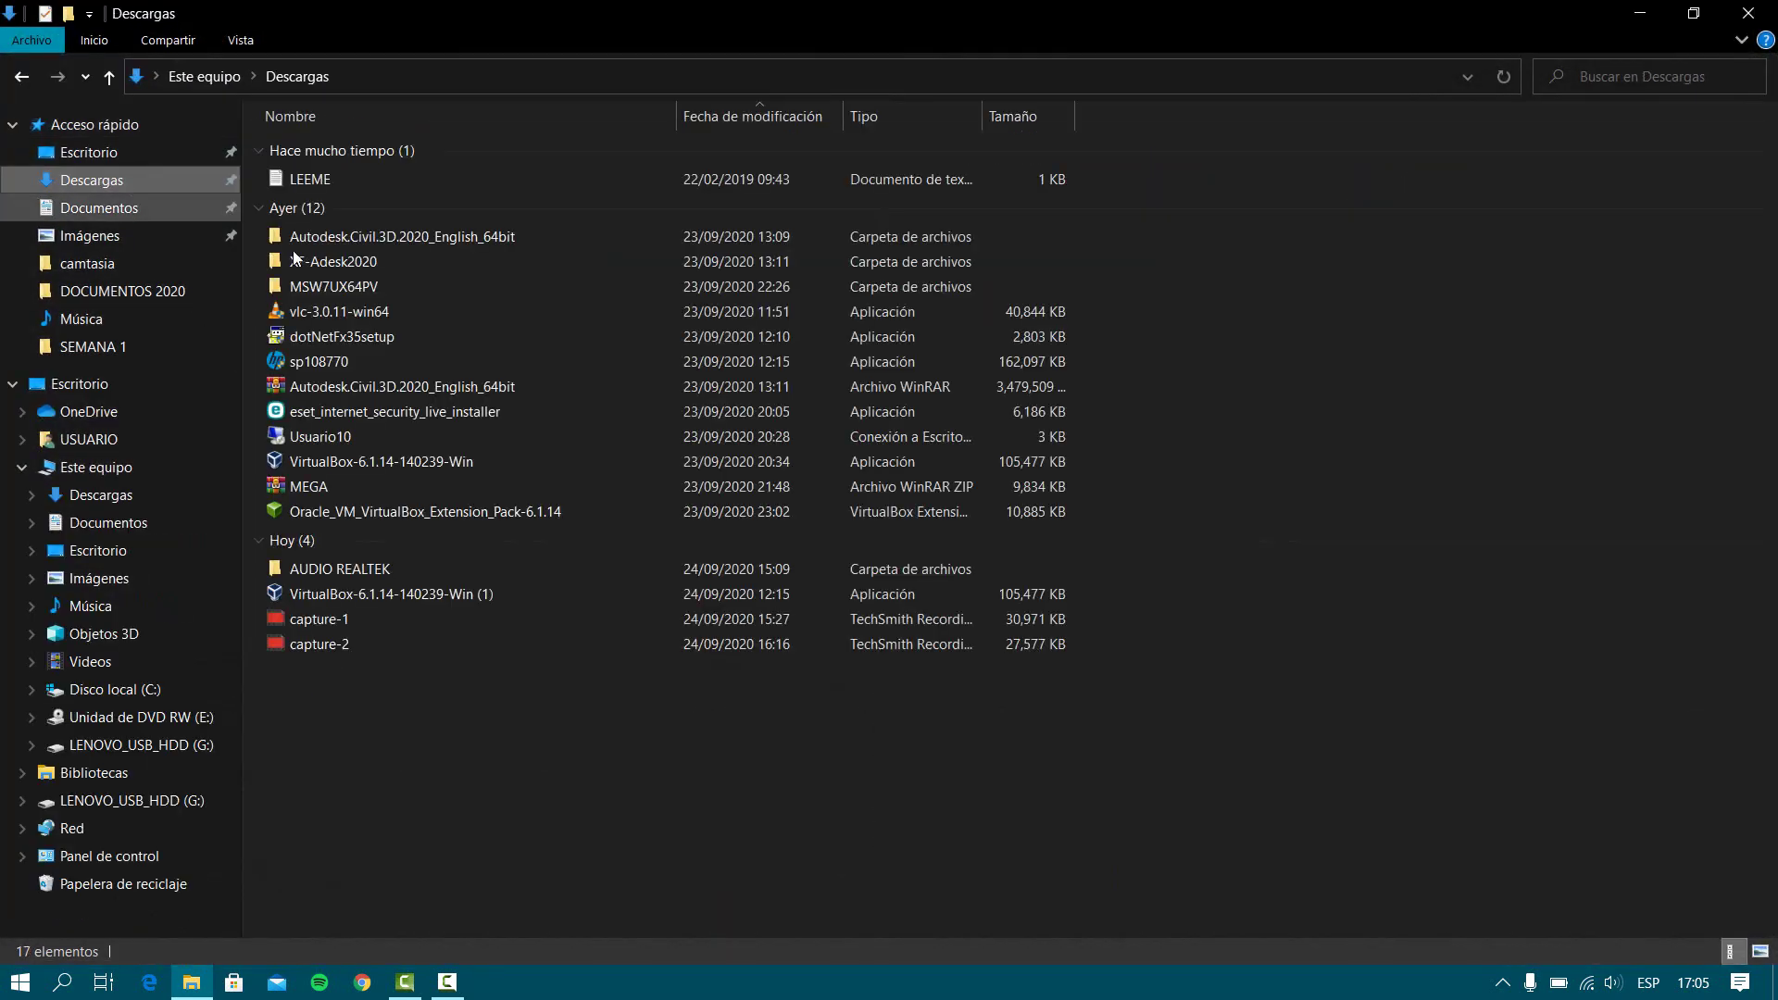
left_click(359, 626)
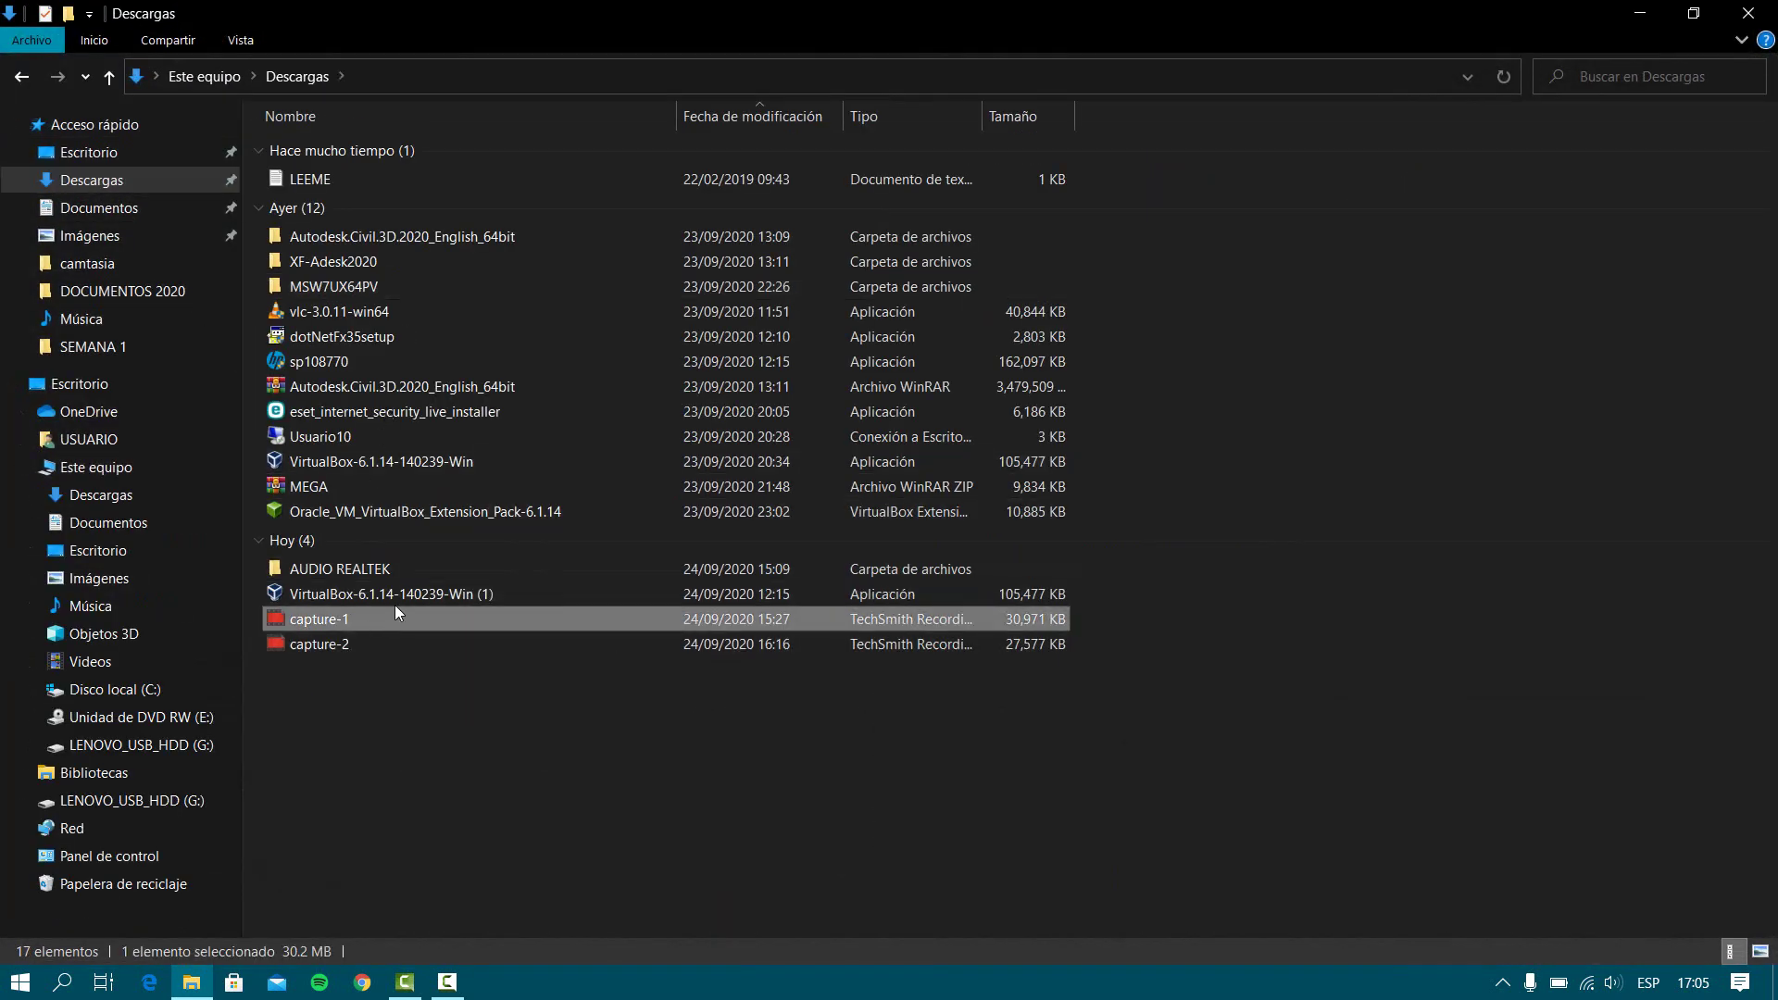
double_click(389, 618)
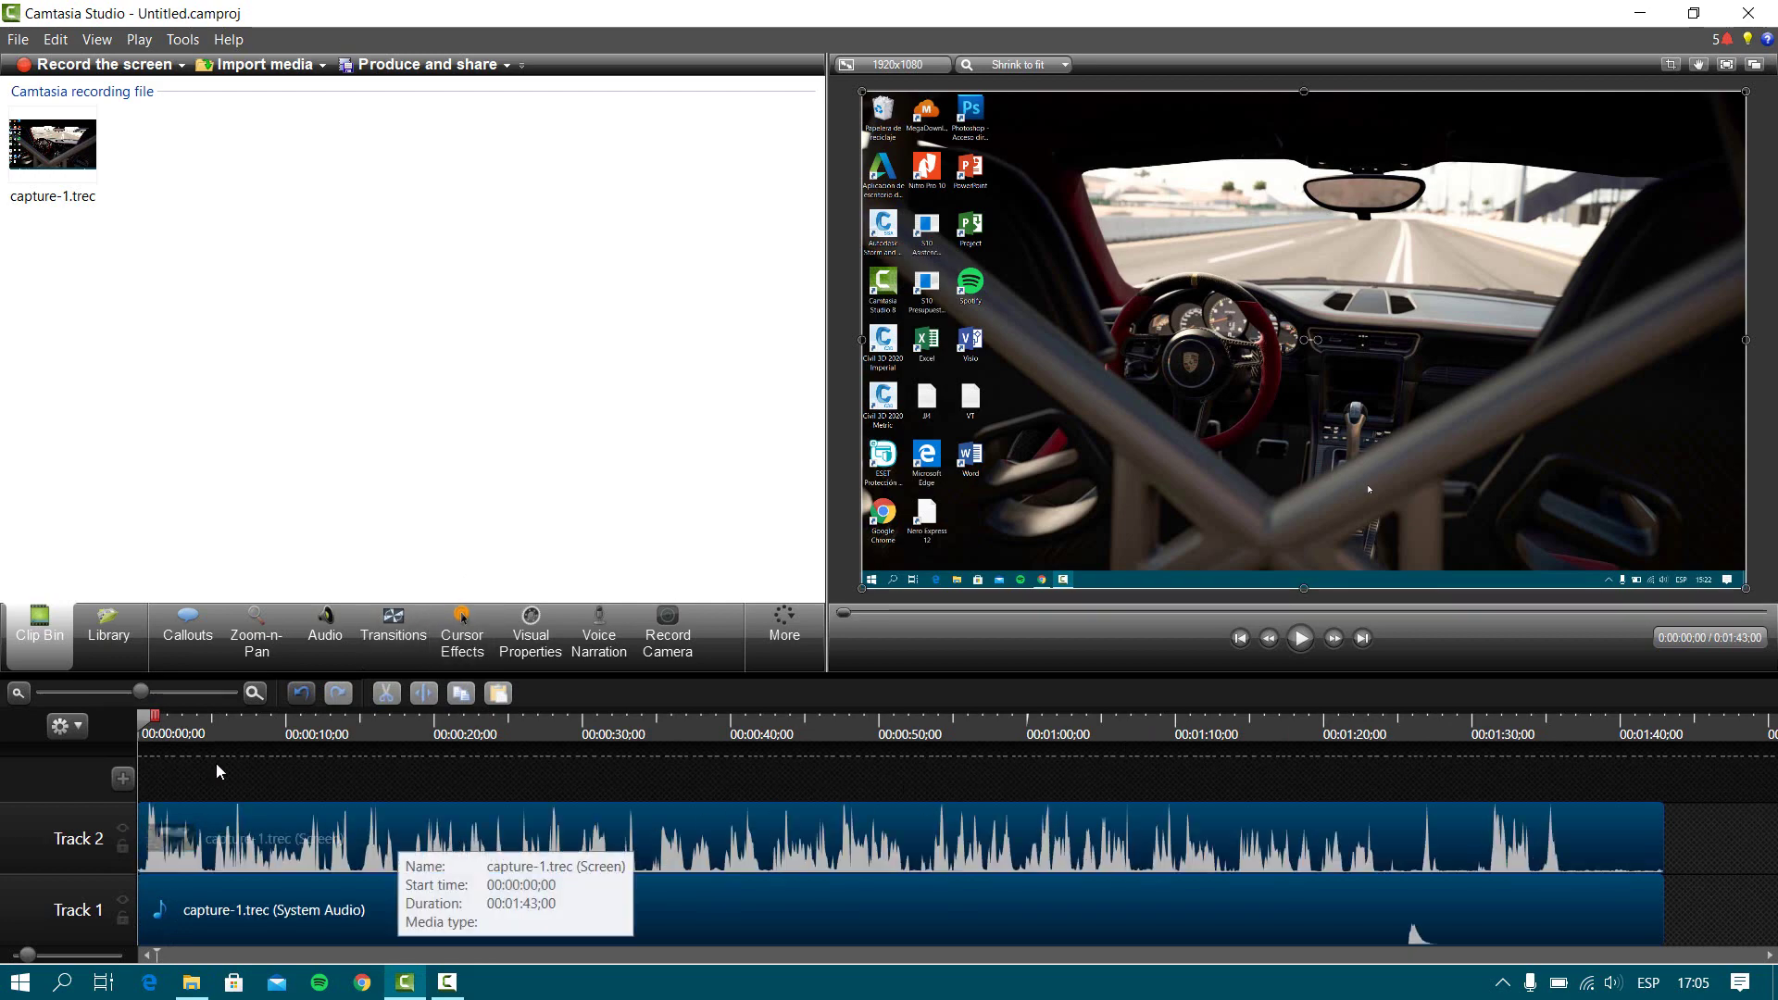
Move the playhead to about 0:00:05;26 on the timeline and enable noise removal for the capture-1 recording's audio
left_click(666, 726)
left_click_drag(877, 746, 766, 741)
left_click(225, 736)
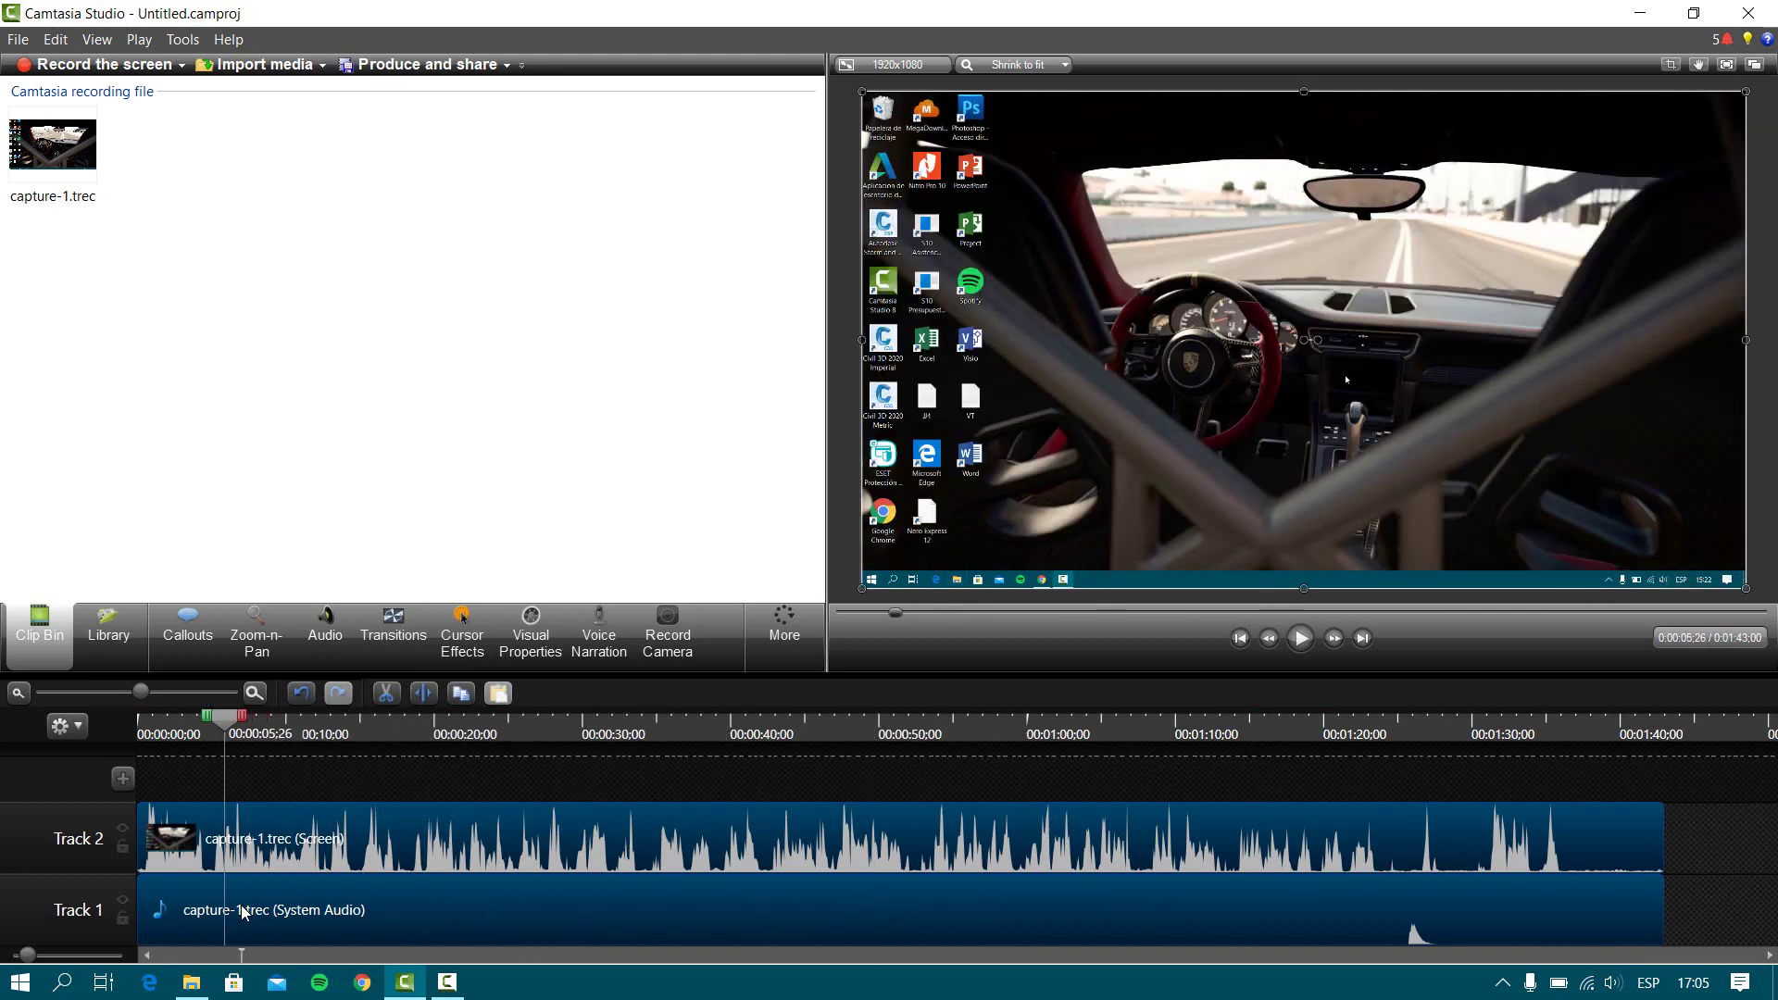
left_click(317, 628)
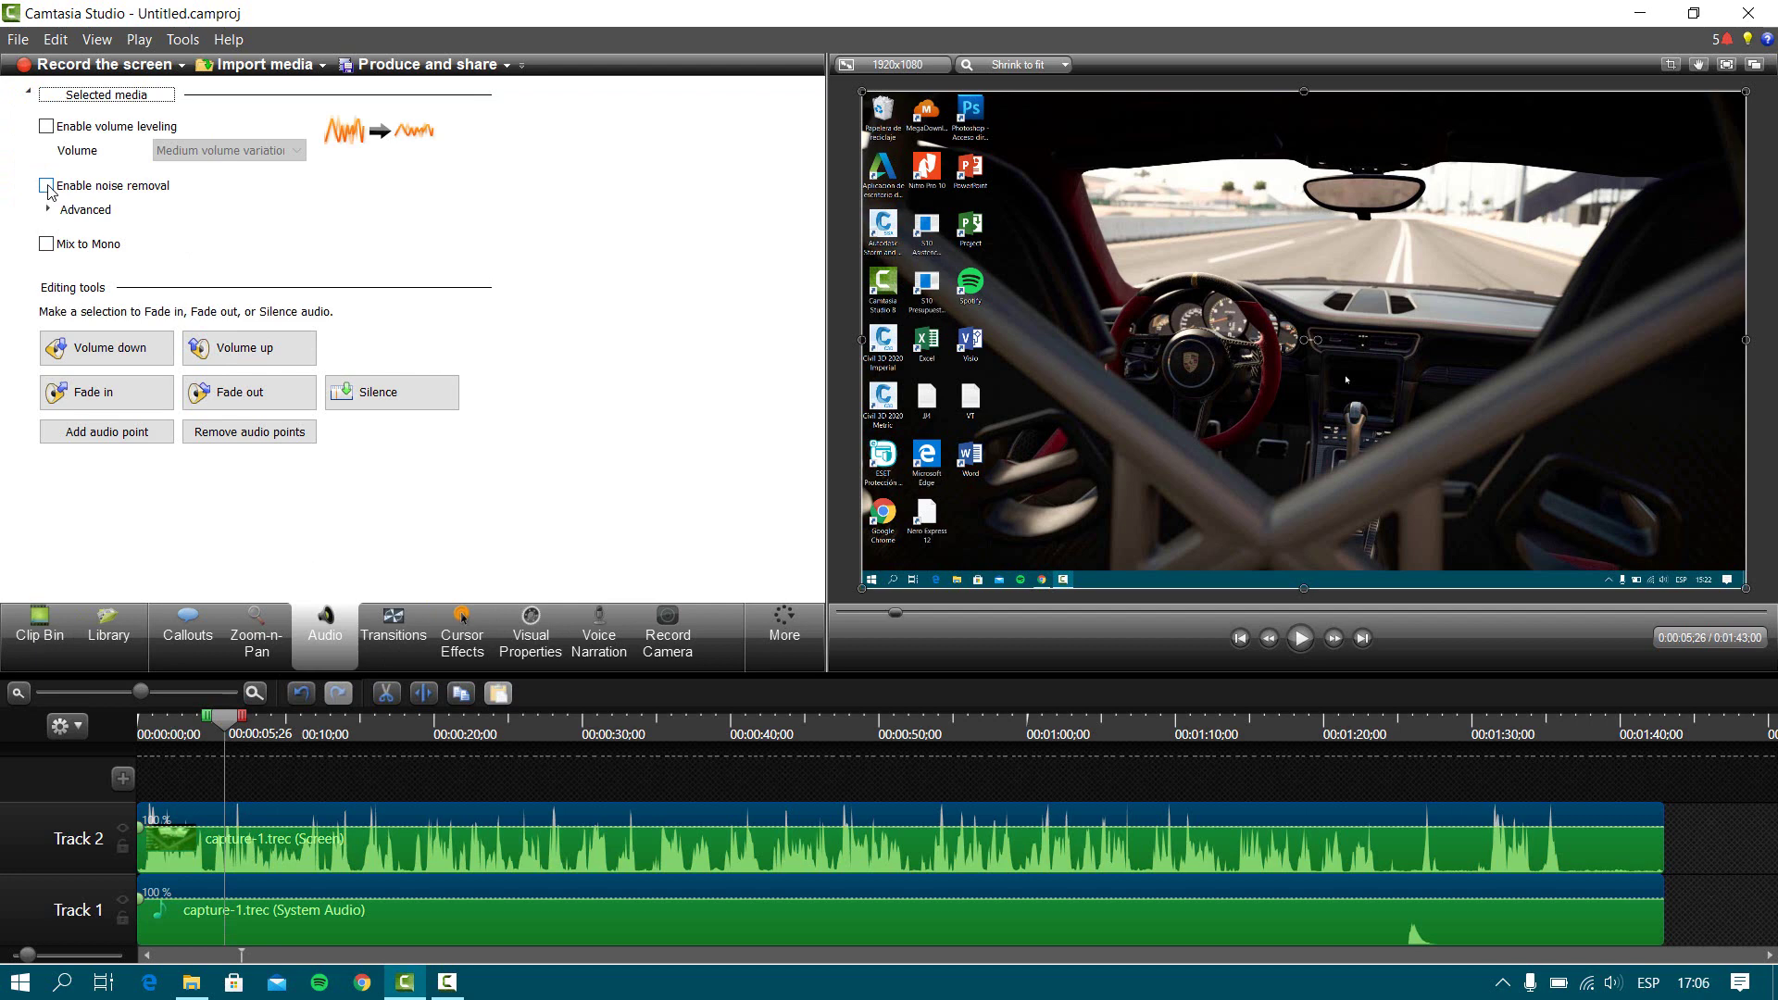
key("alt")
left_click(90, 190)
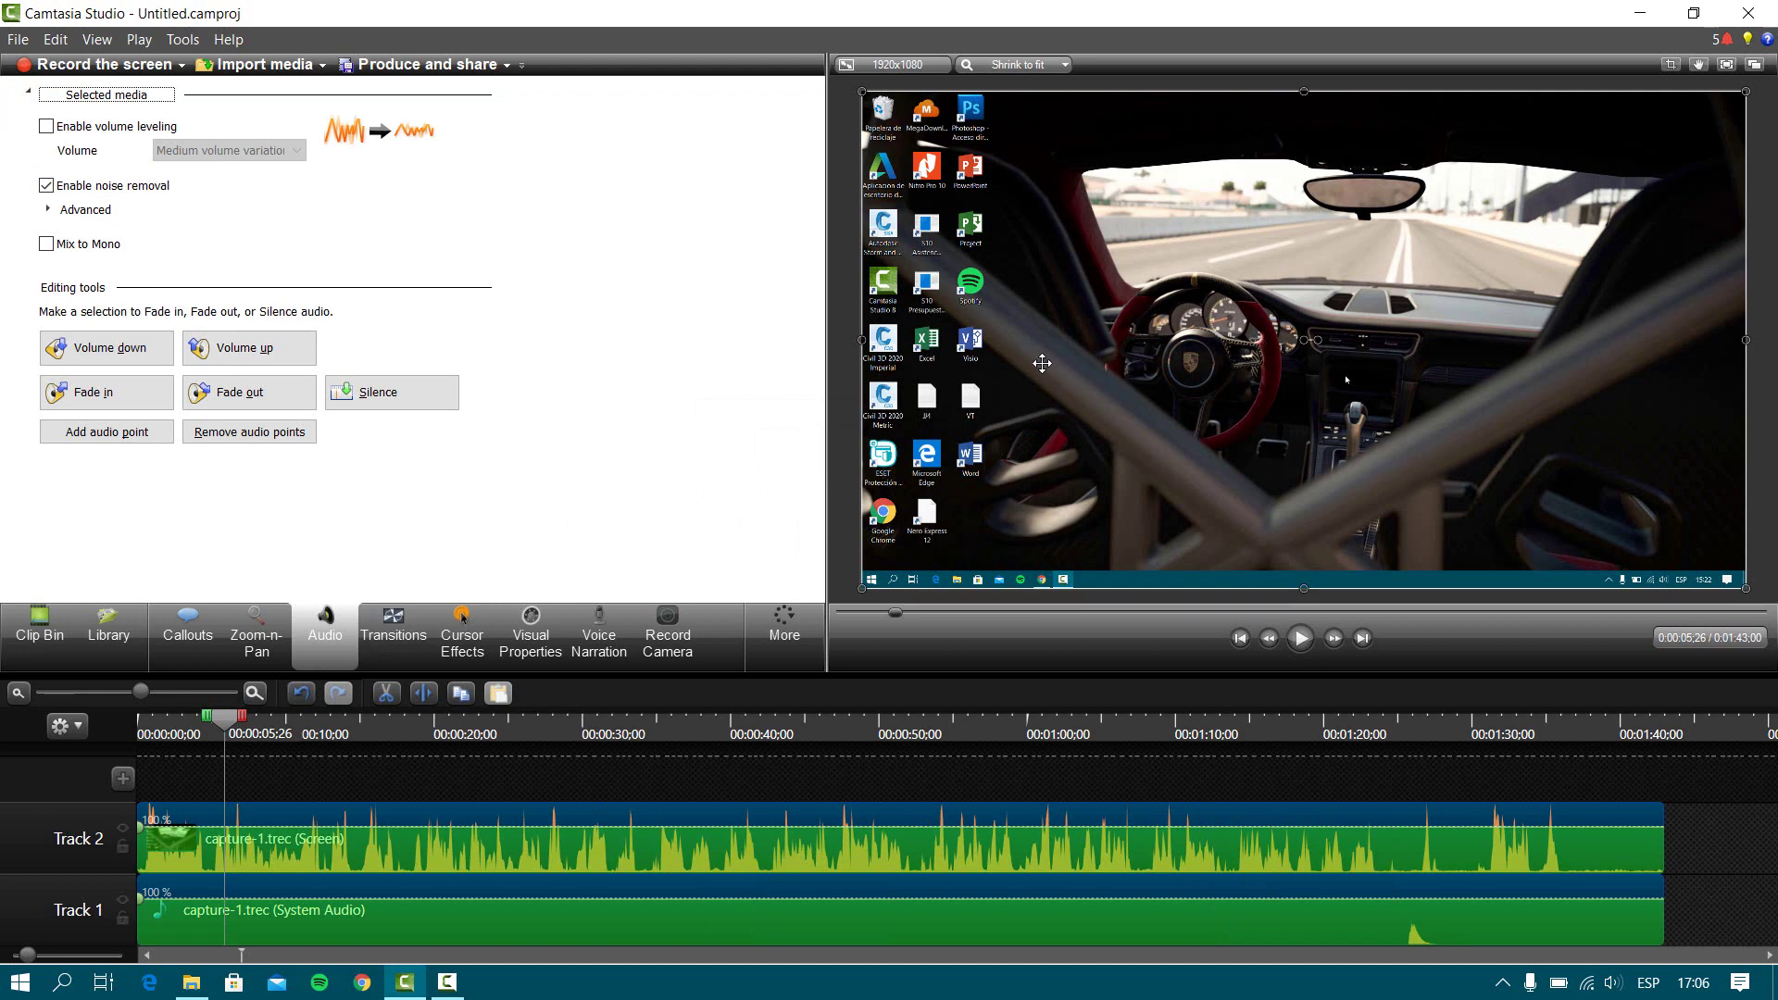
Close Camtasia Studio without saving the changes to Untitled.camproj and return to the Windows desktop
left_click(1753, 17)
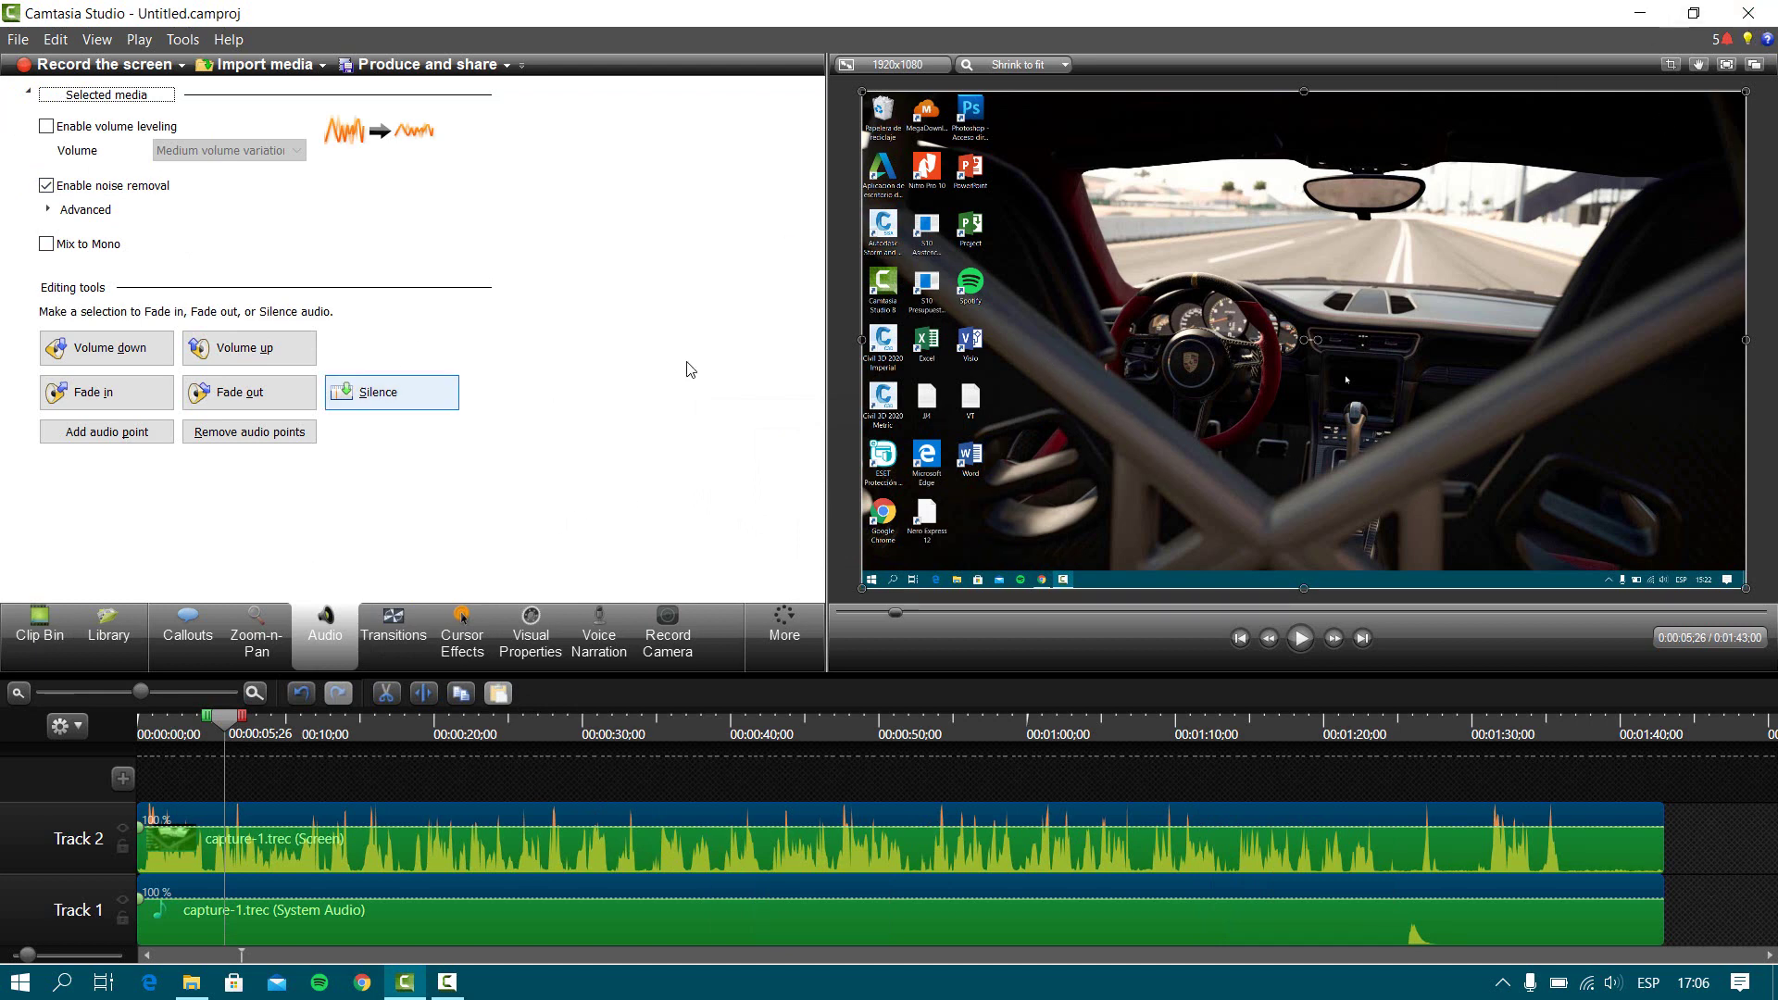
left_click(893, 545)
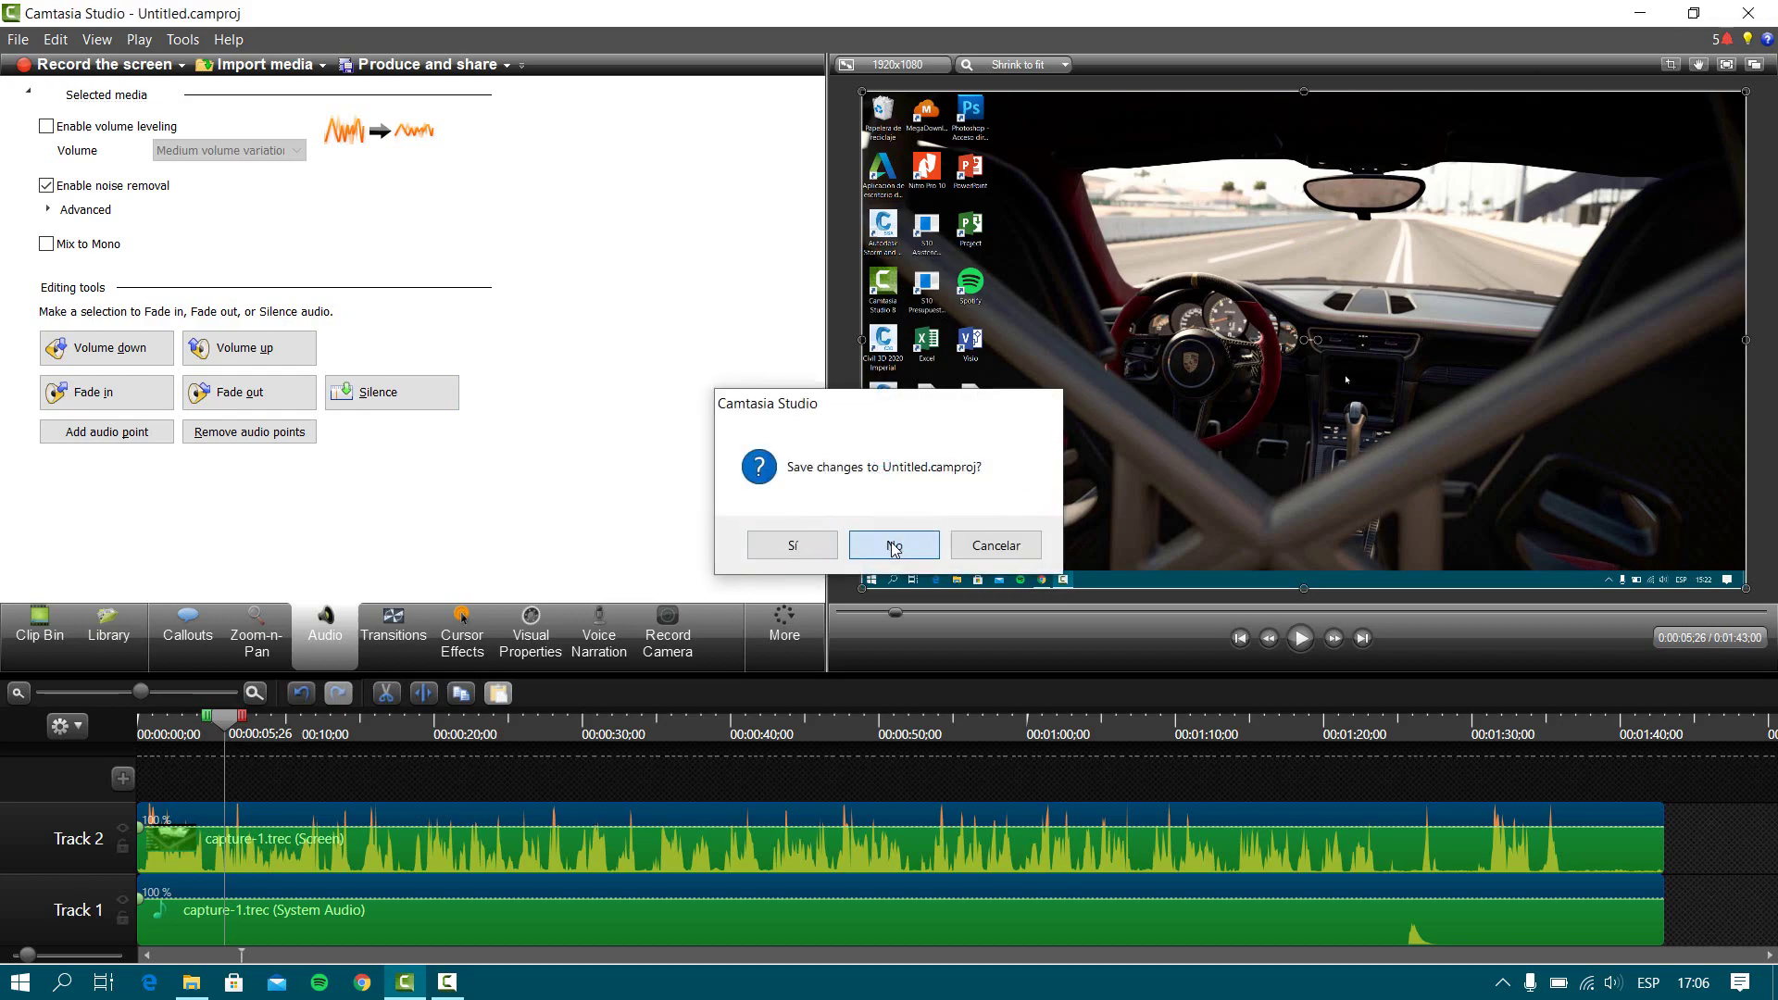
left_click(1637, 17)
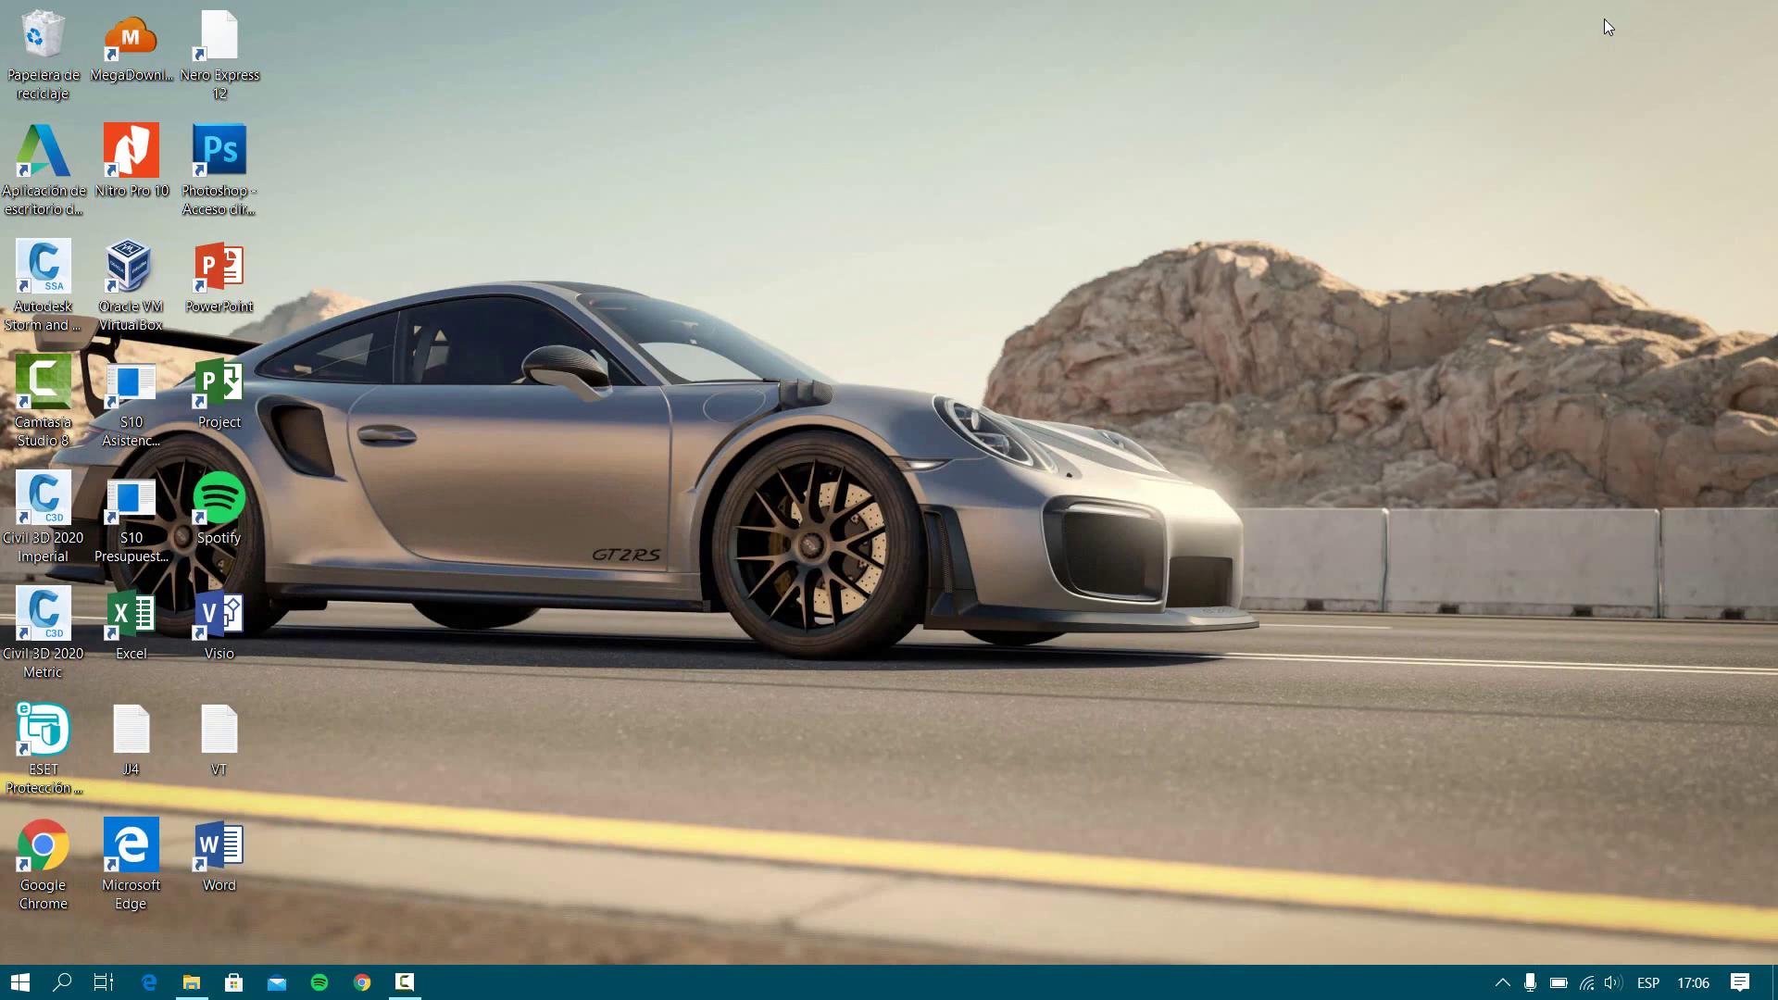
right_click(754, 372)
left_click(787, 403)
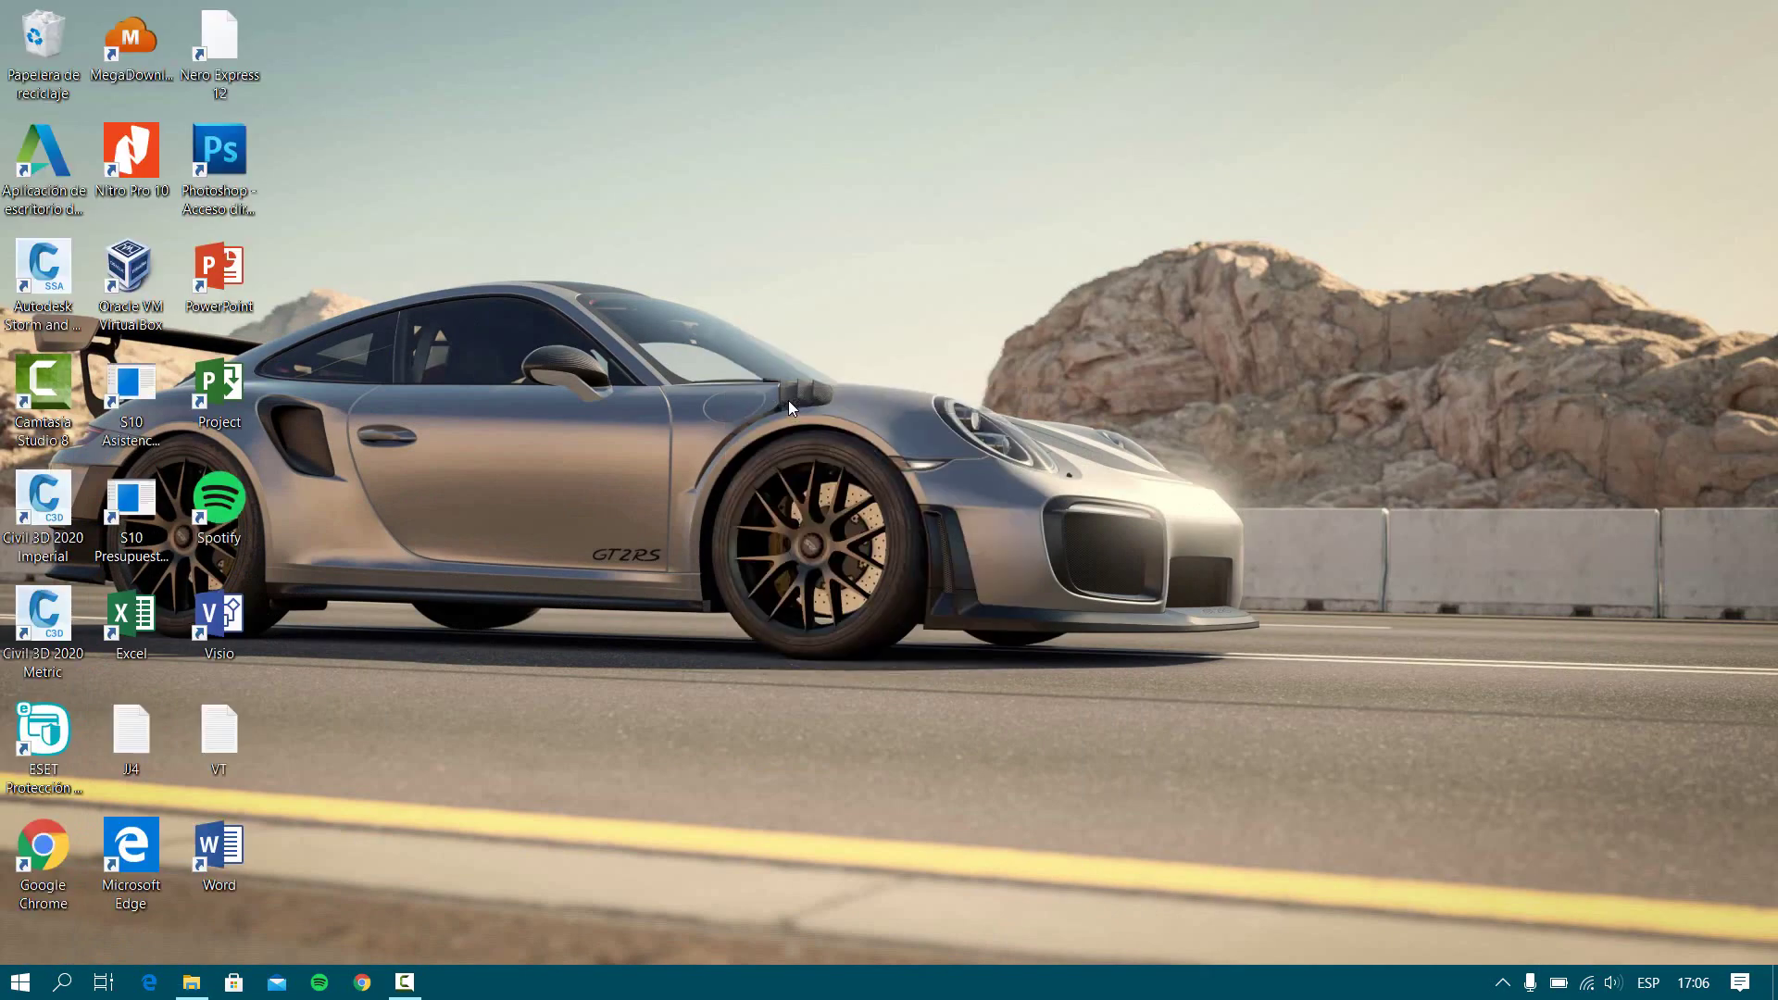